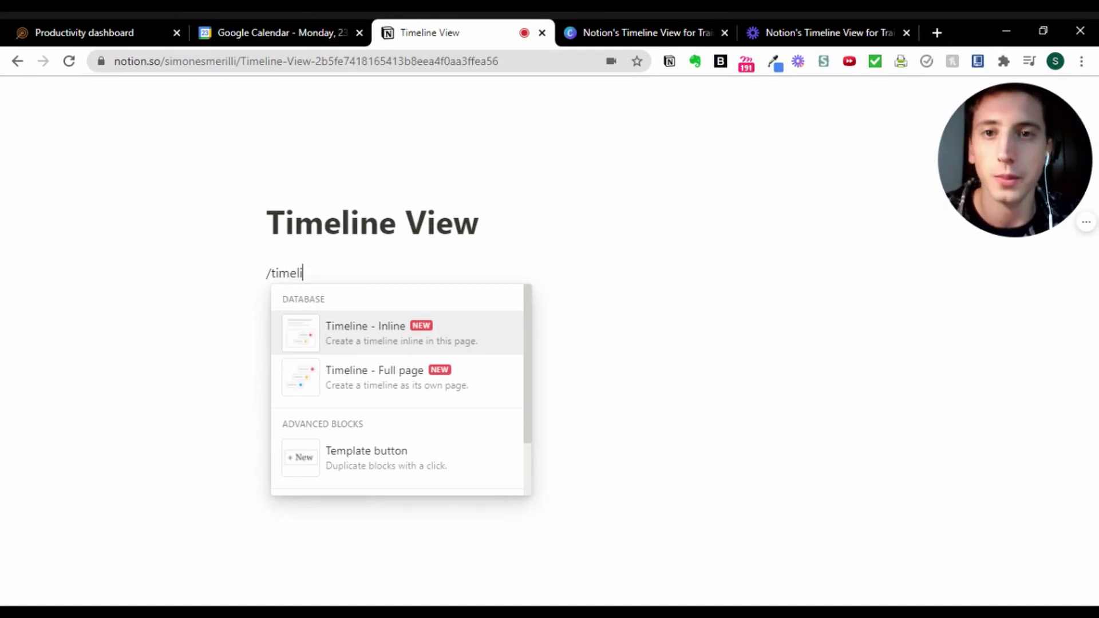
Insert an inline timeline database beneath the Timeline View page title.
key("Down")
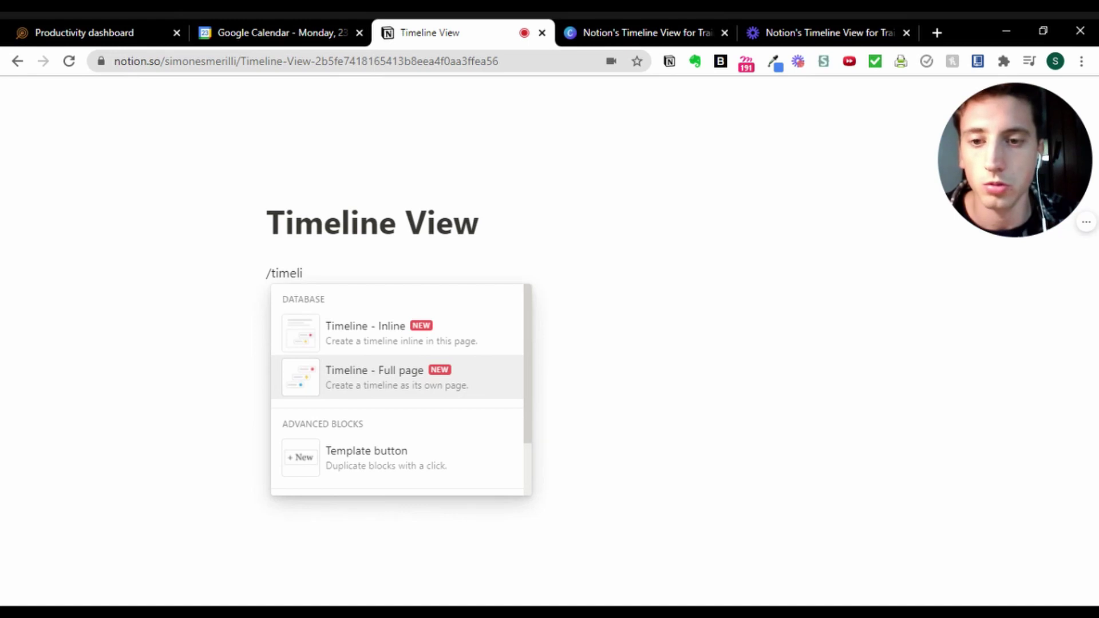
key("Up")
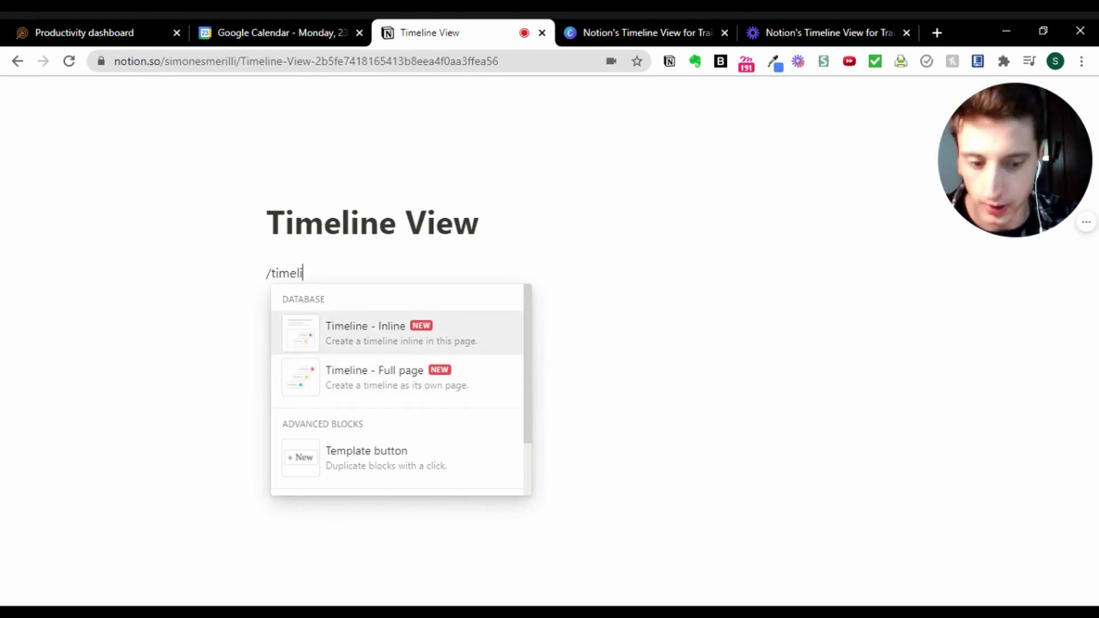
key("Return")
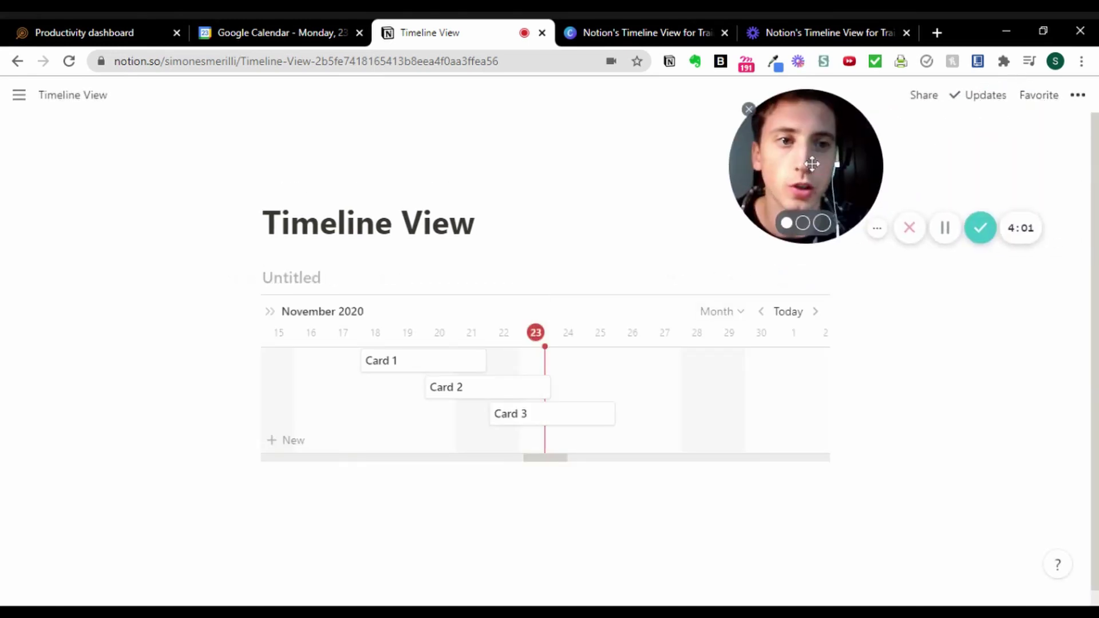
Turn on full width for the Timeline View page.
left_click(1078, 95)
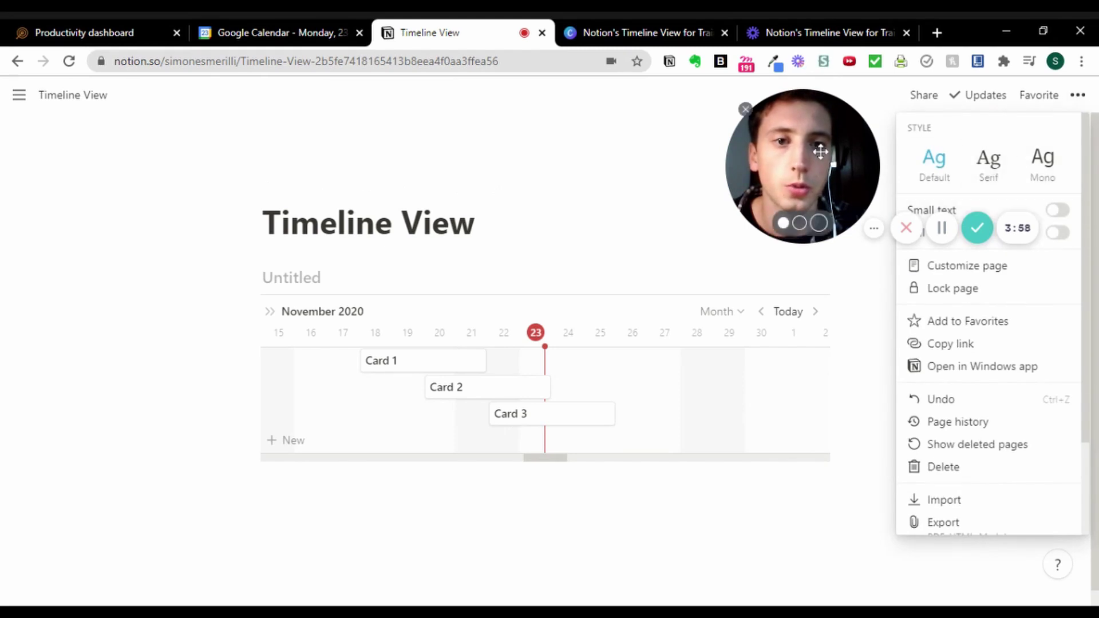
left_click(1058, 235)
left_click(1025, 237)
key("Escape")
left_click_drag(606, 166, 1061, 132)
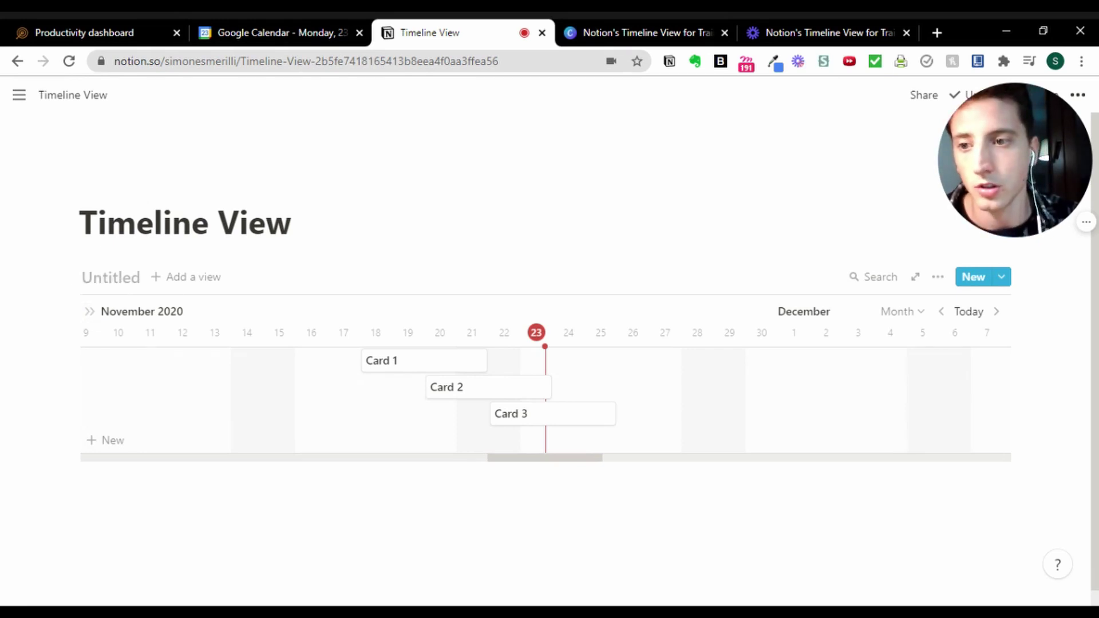
Show the timeline's name table and delete the sample entries Card 1, Card 2 and Card 3.
left_click(90, 311)
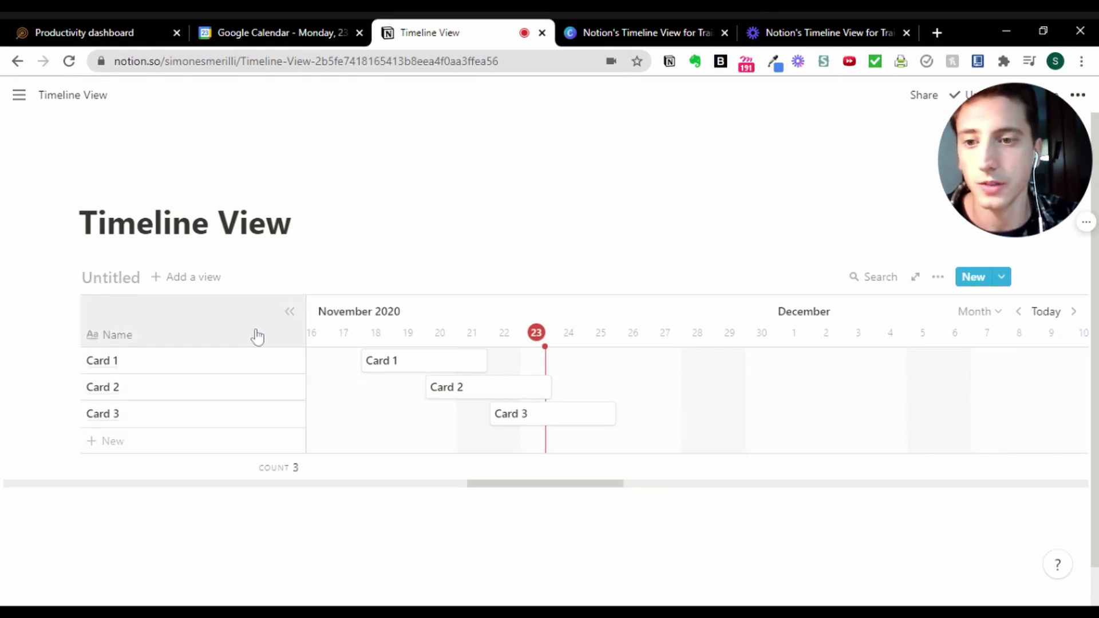
mouse_move(73, 359)
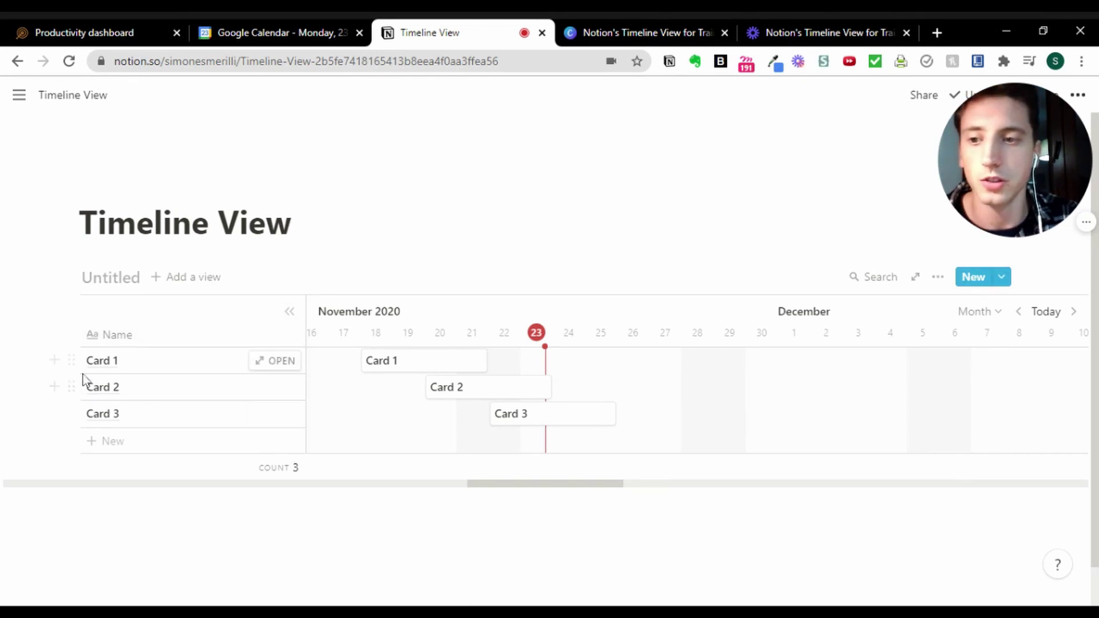
left_click(74, 359)
key("Delete")
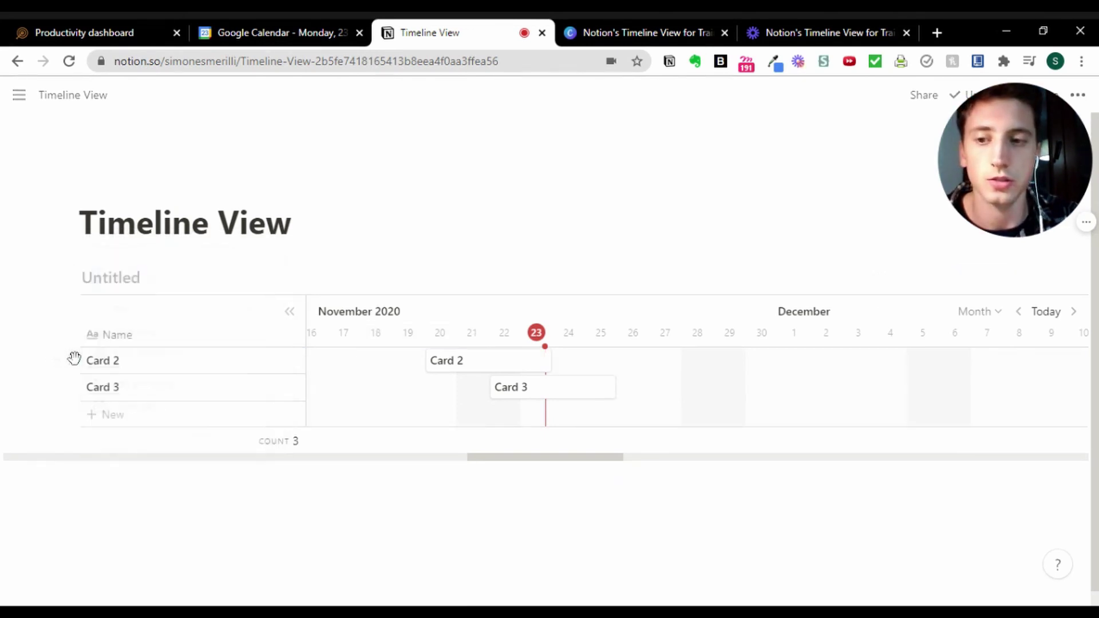
left_click(72, 362)
key("Delete")
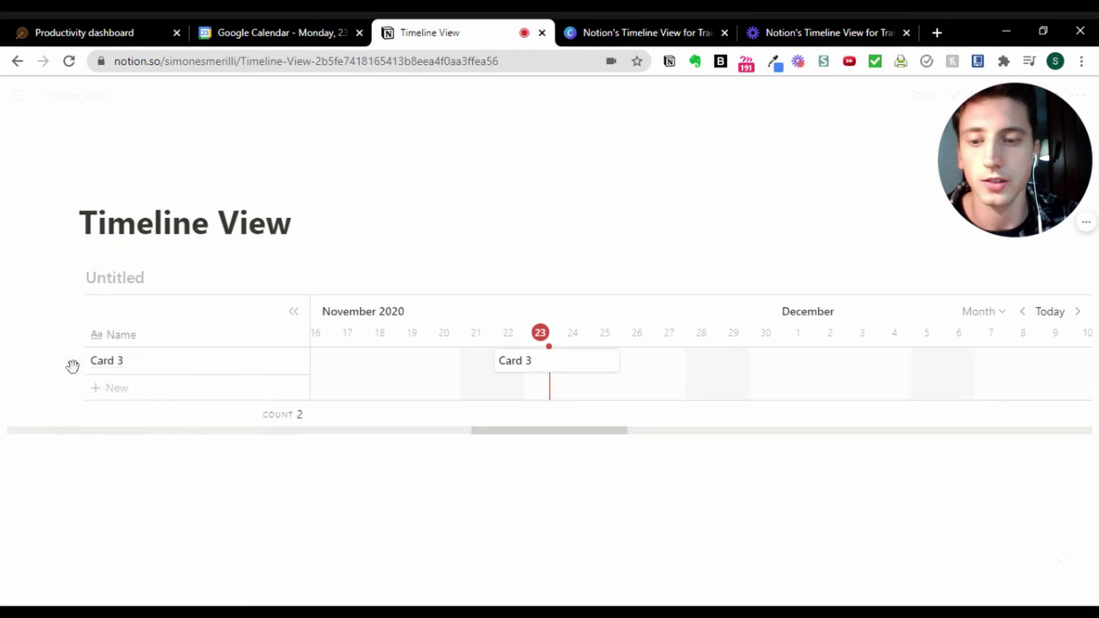
key("Delete")
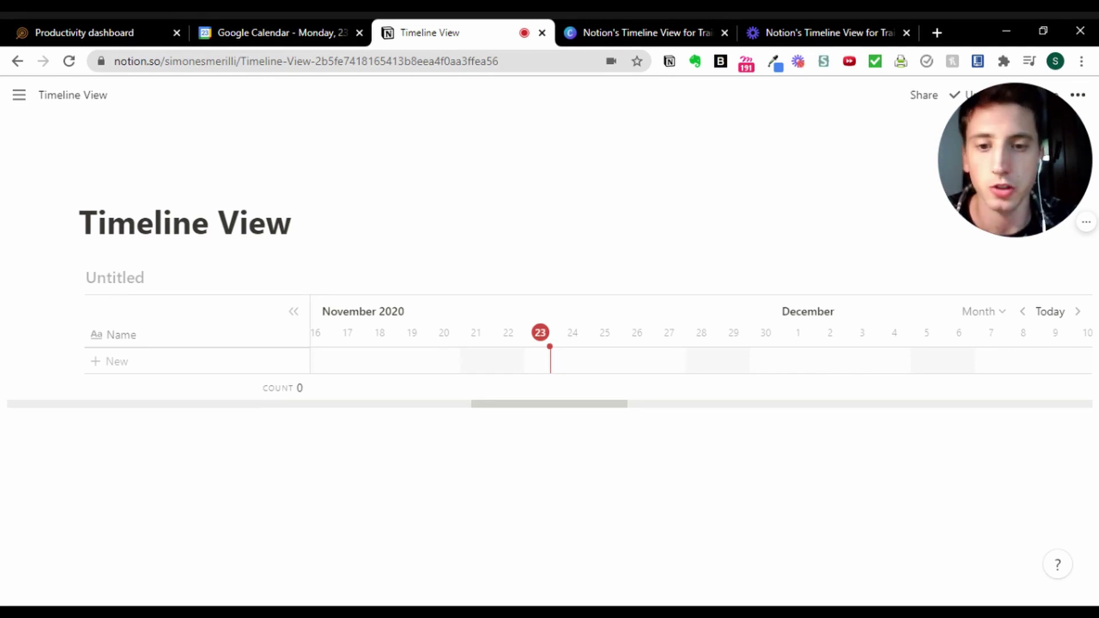
Set the timeline scale to Year and add an entry spanning Nov 3 to Nov 30, 2020.
left_click(987, 313)
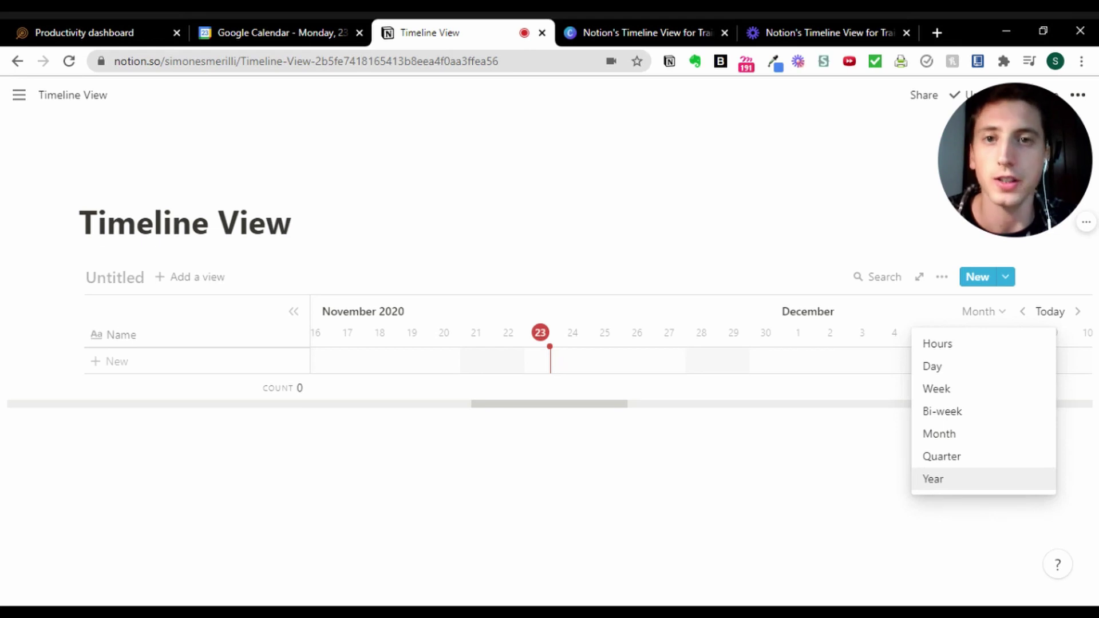
left_click(944, 481)
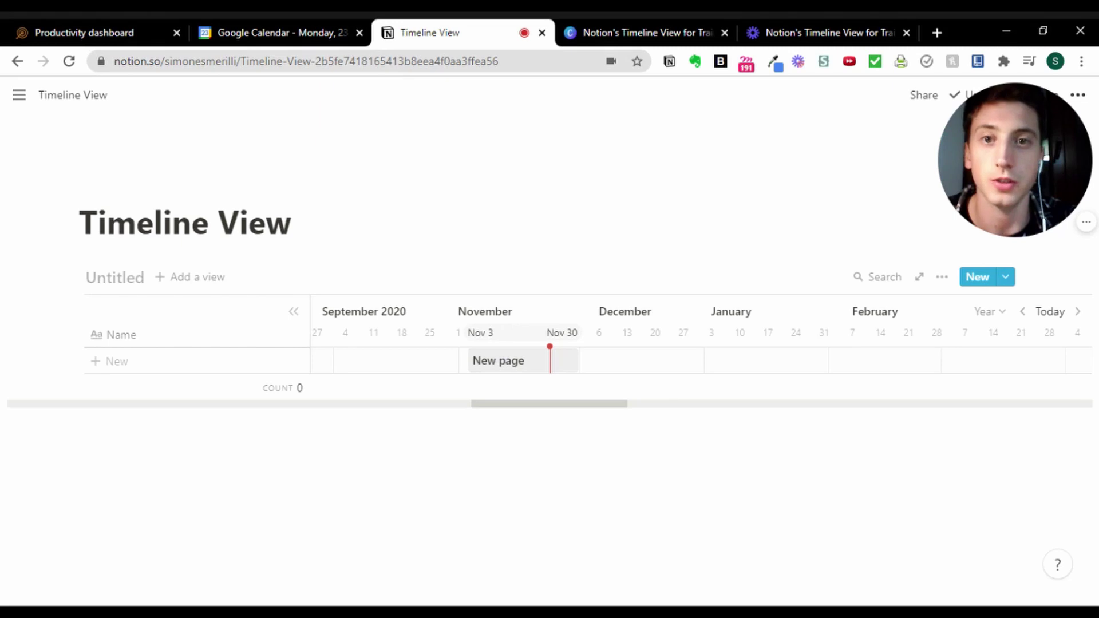
left_click(515, 362)
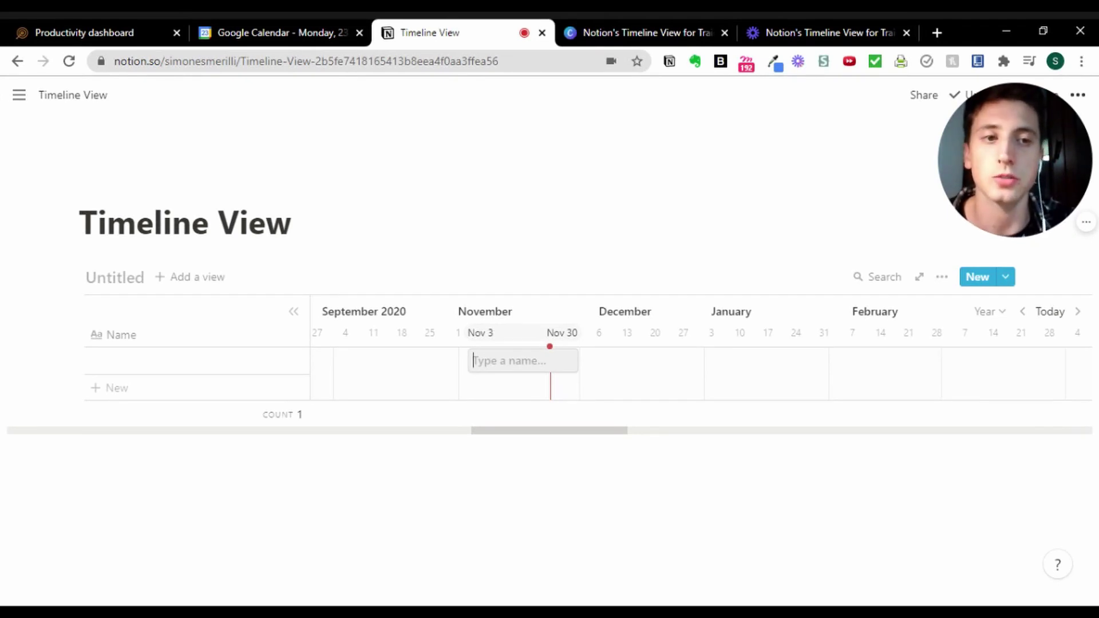
Open the new November timeline entry as a full page and title it "Hypertrophy 1".
left_click(516, 366)
left_click(214, 153)
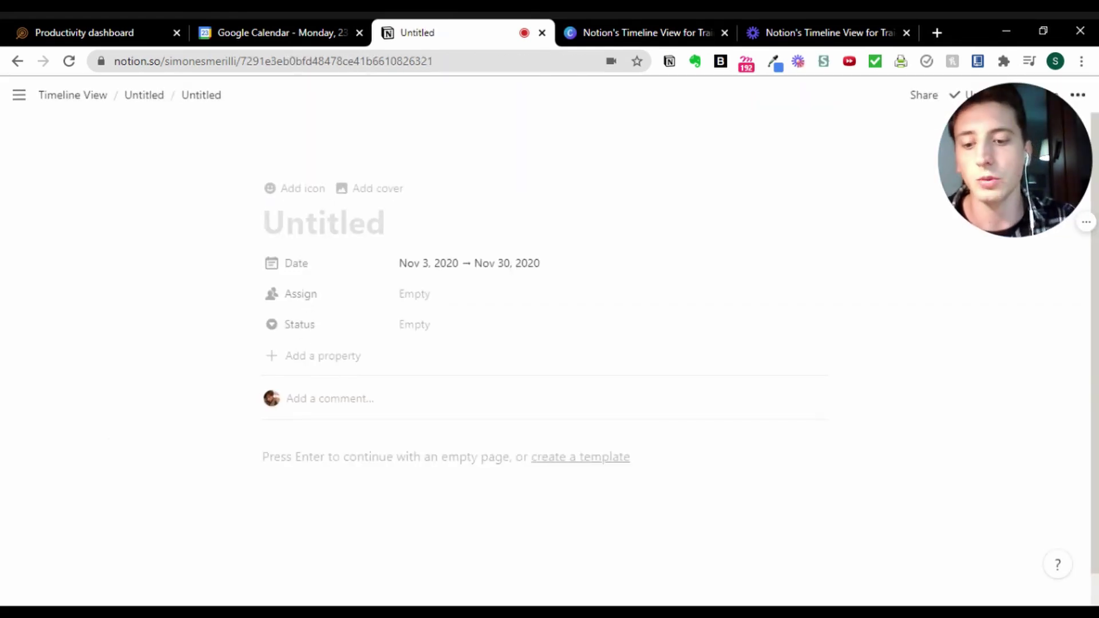
type("Hypertropj")
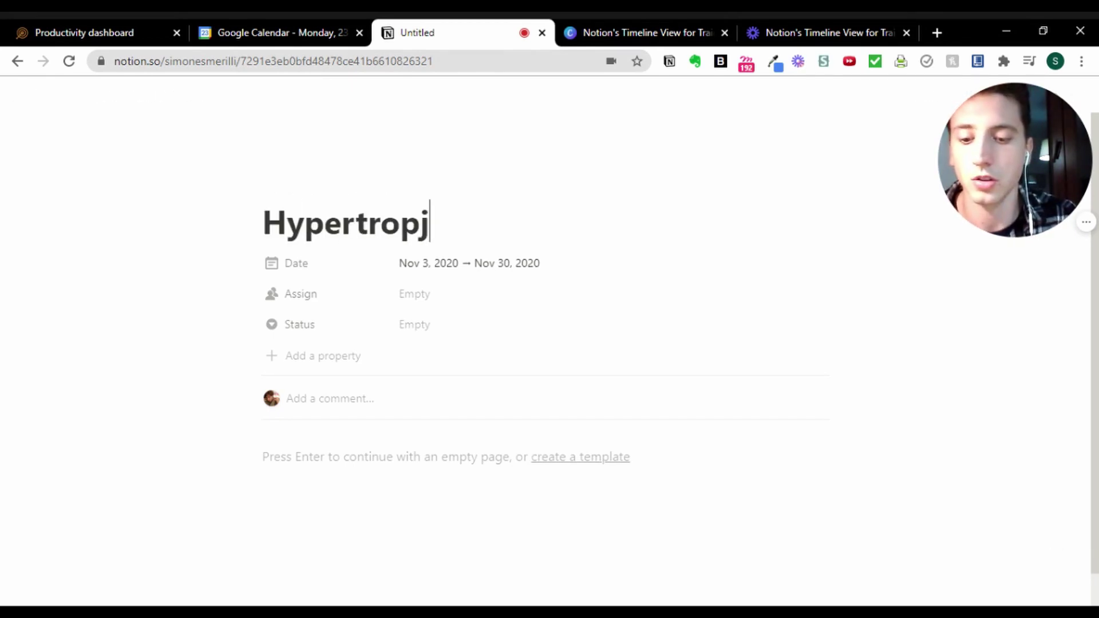
key("BackSpace")
type("hy 1")
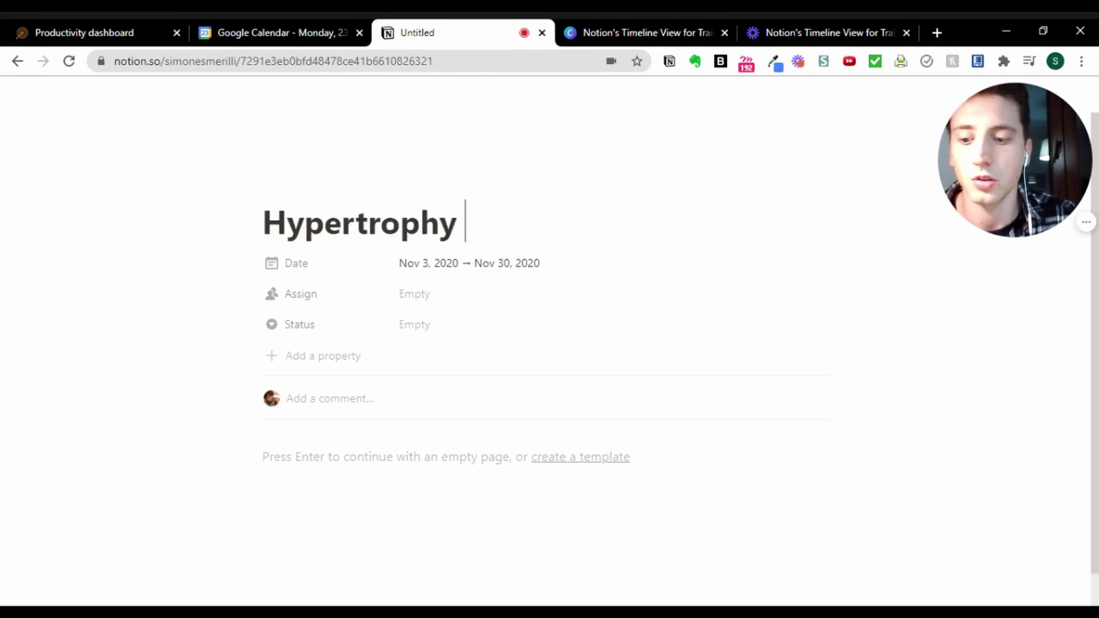
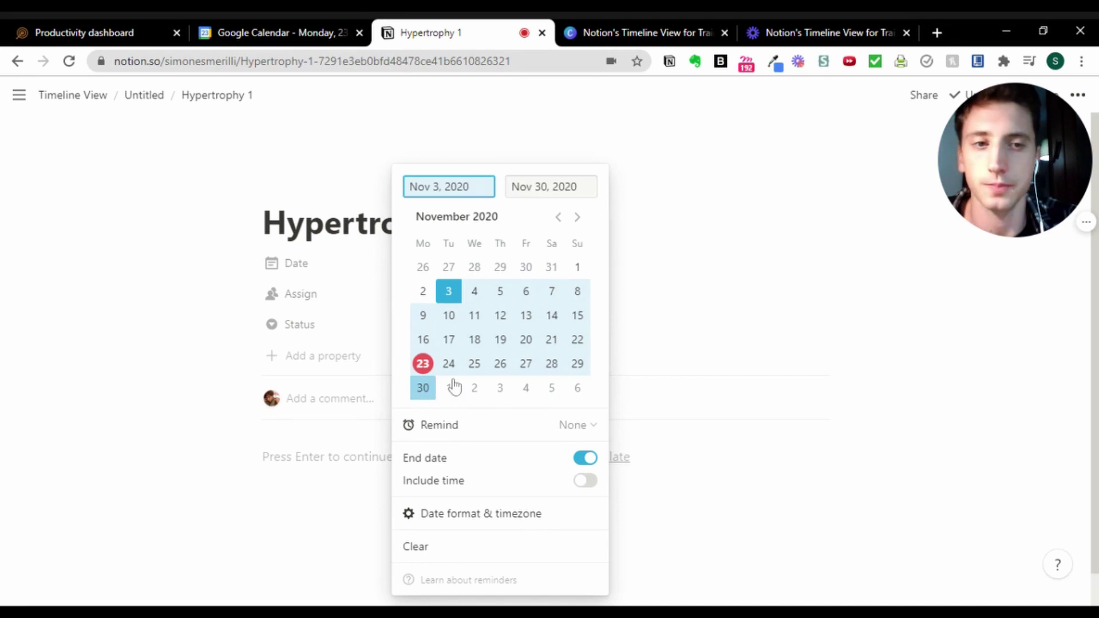
left_click(782, 352)
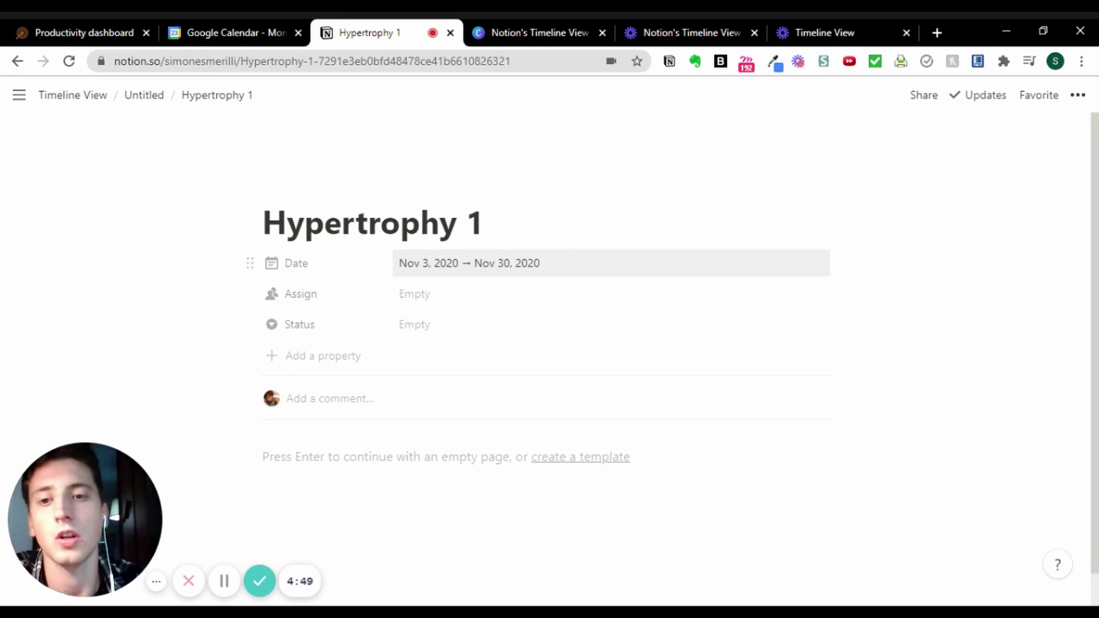
Delete the Assign person property from the Hypertrophy 1 page.
left_click(332, 301)
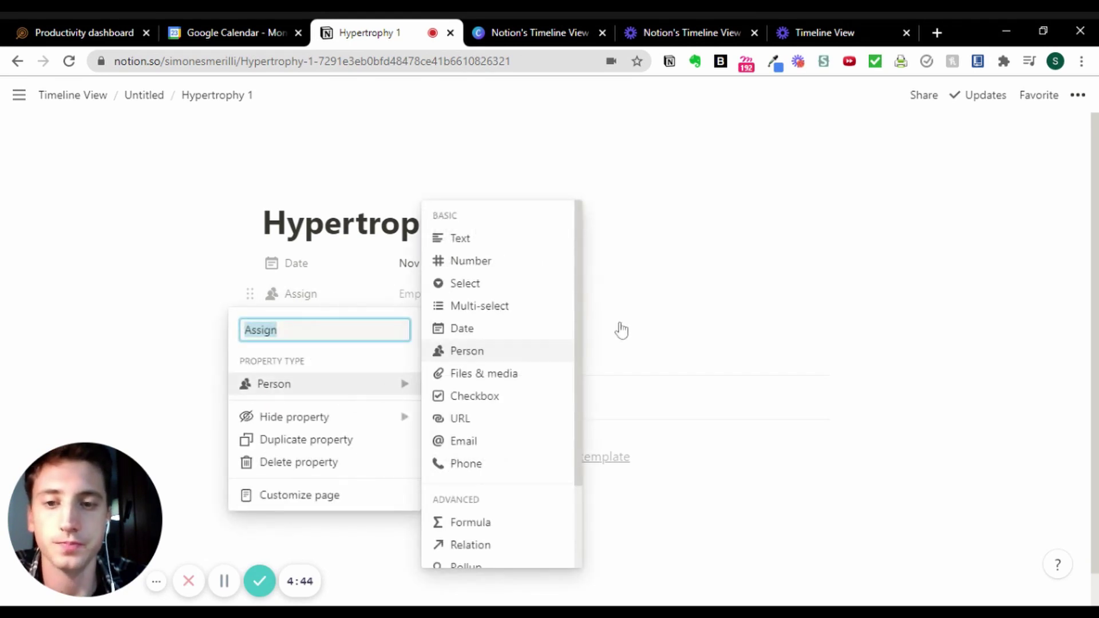
left_click(689, 327)
left_click(515, 302)
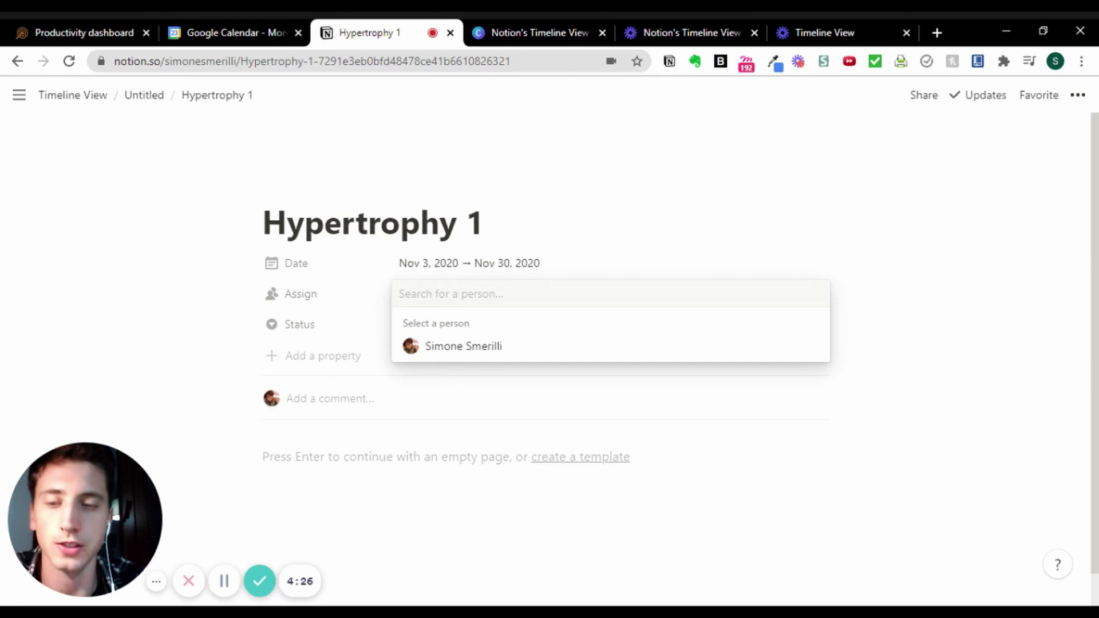
left_click(739, 201)
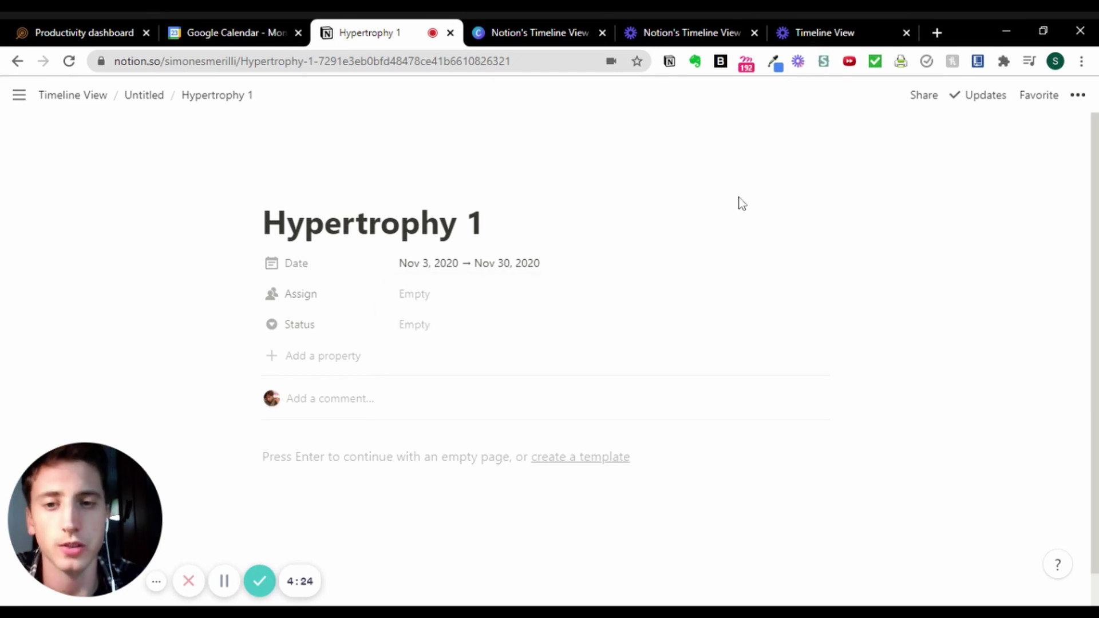
left_click(252, 294)
key("BackSpace")
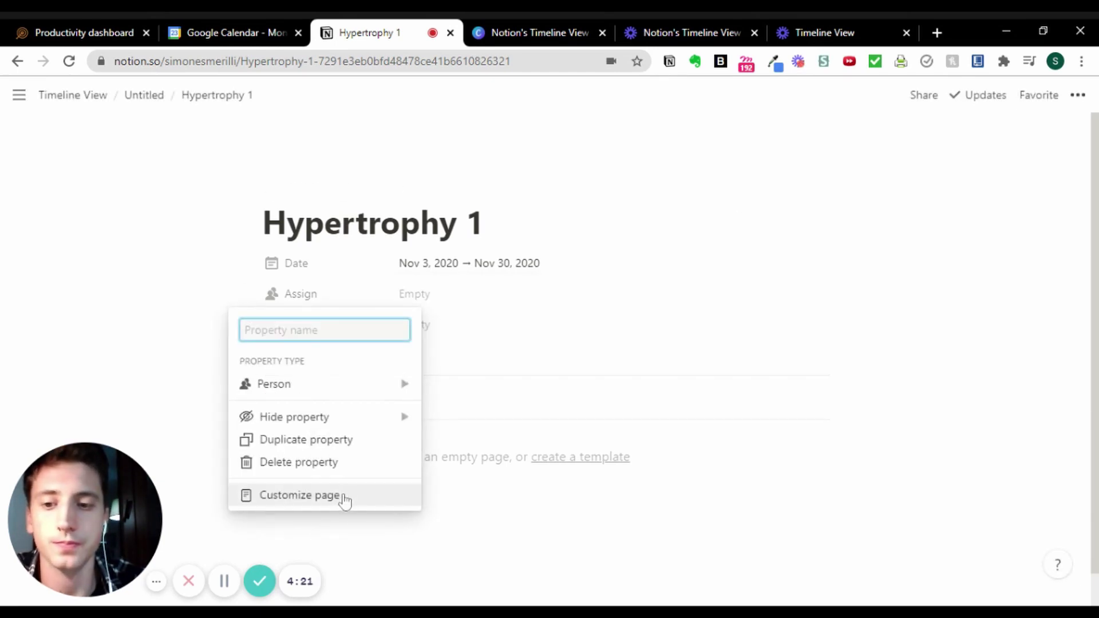
left_click(340, 462)
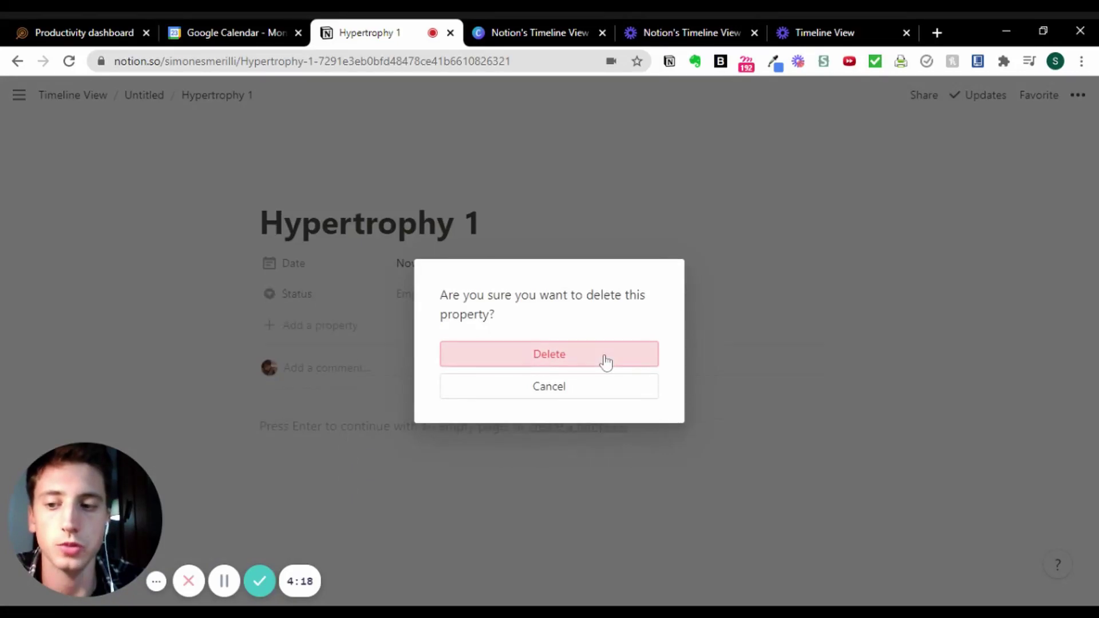
left_click(606, 362)
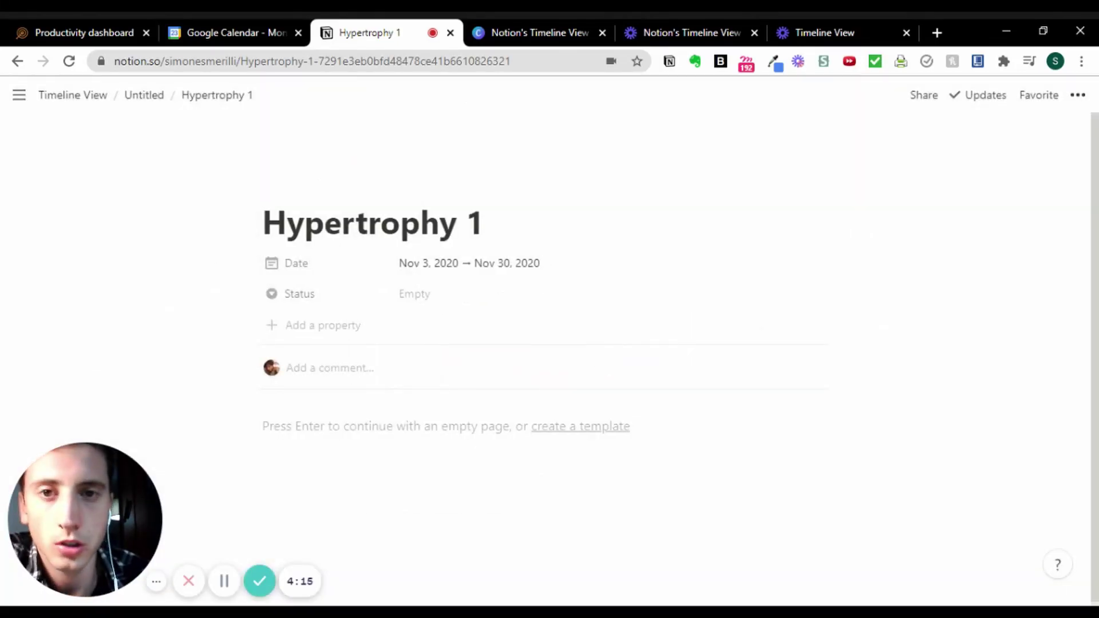
Check the Status options and add a multi-select property named Focus to the Hypertrophy 1 page.
left_click(442, 300)
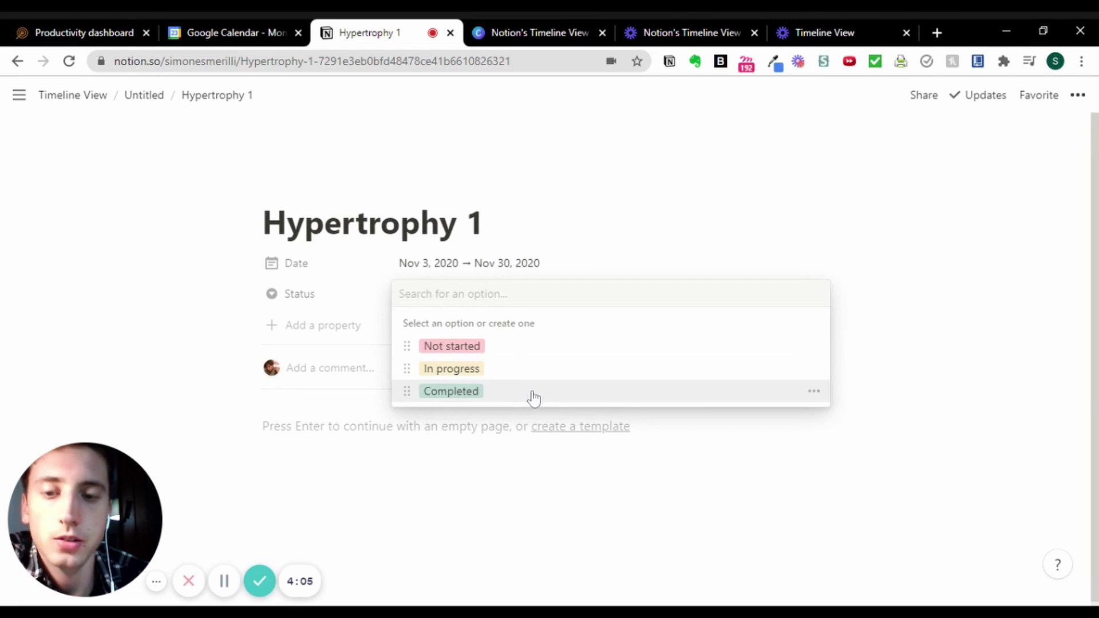
left_click(614, 232)
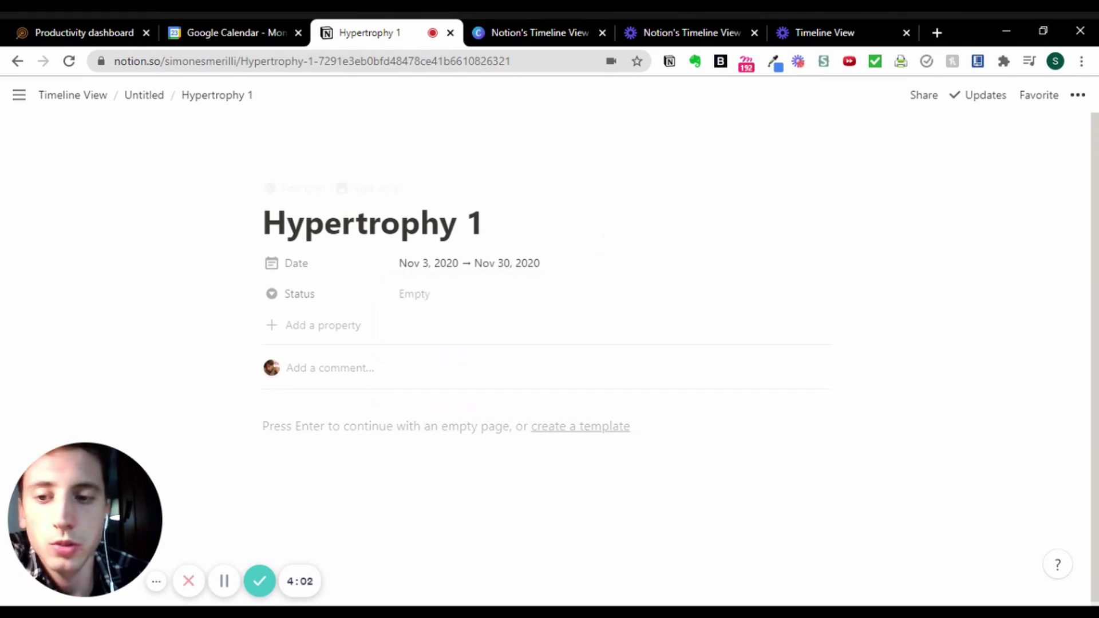
left_click(342, 323)
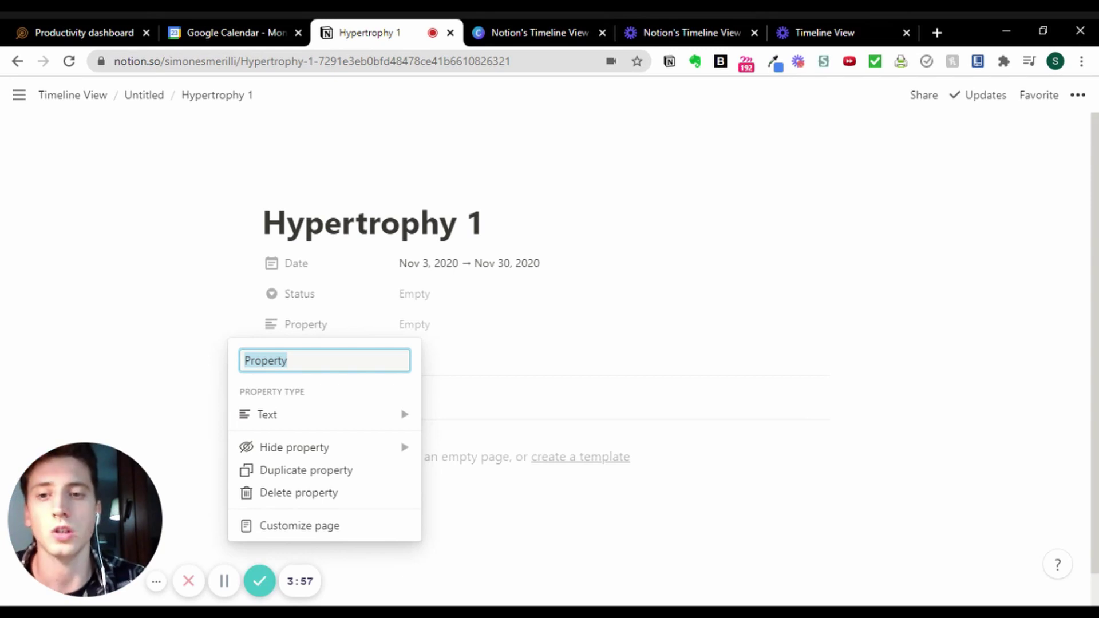
type("Focus")
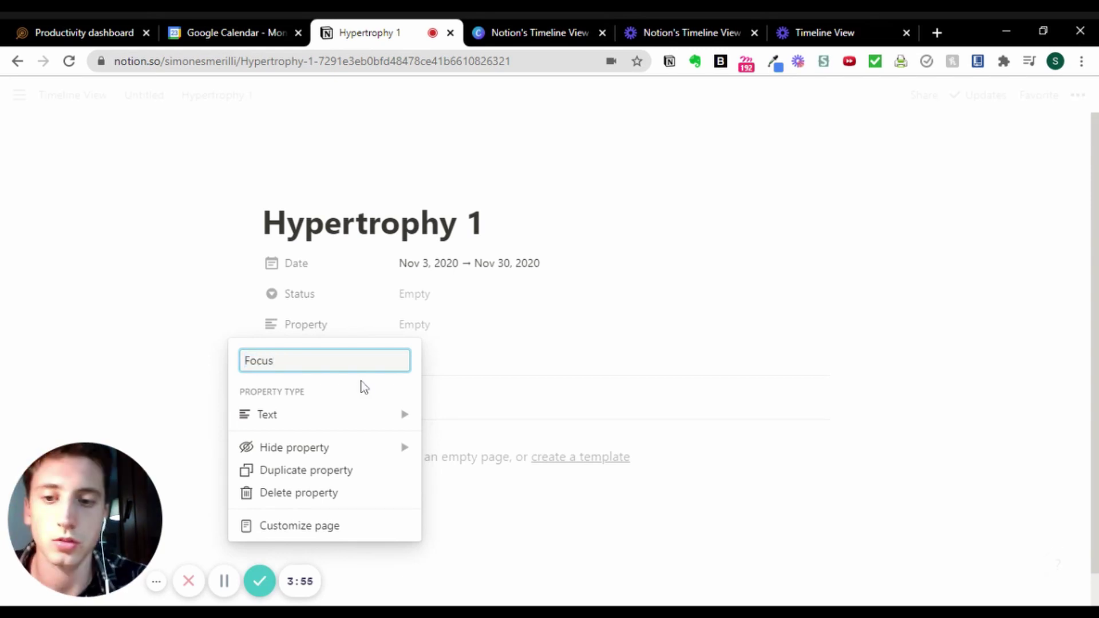
mouse_move(379, 424)
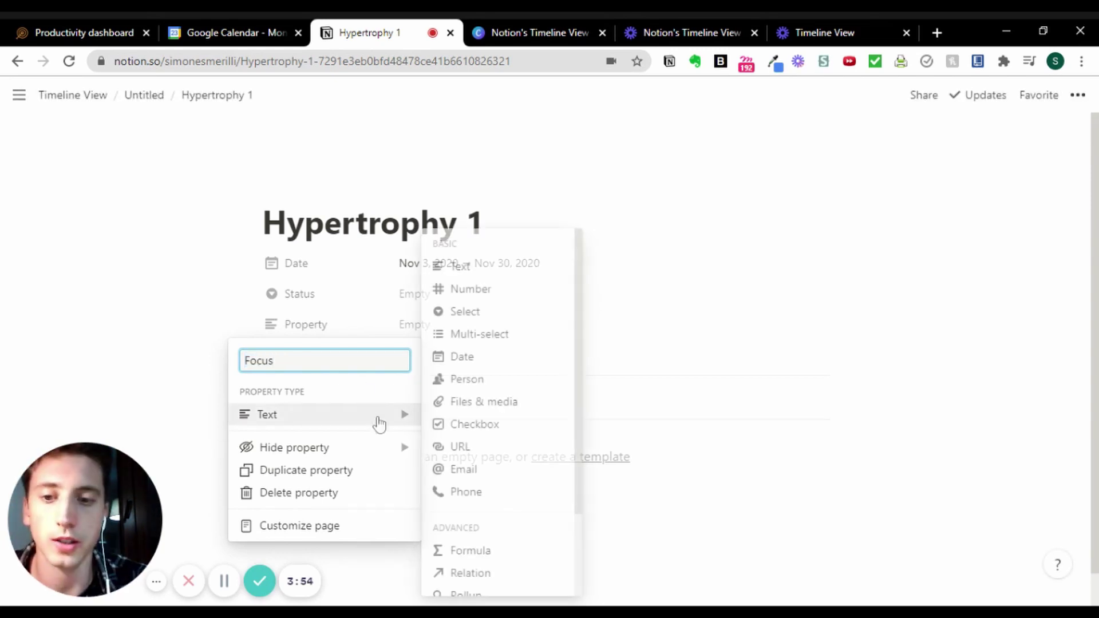
left_click(490, 332)
Create the options Hypertrophy, Strength and Endurance in the Focus property and assign all three to the page.
left_click(433, 335)
type("H")
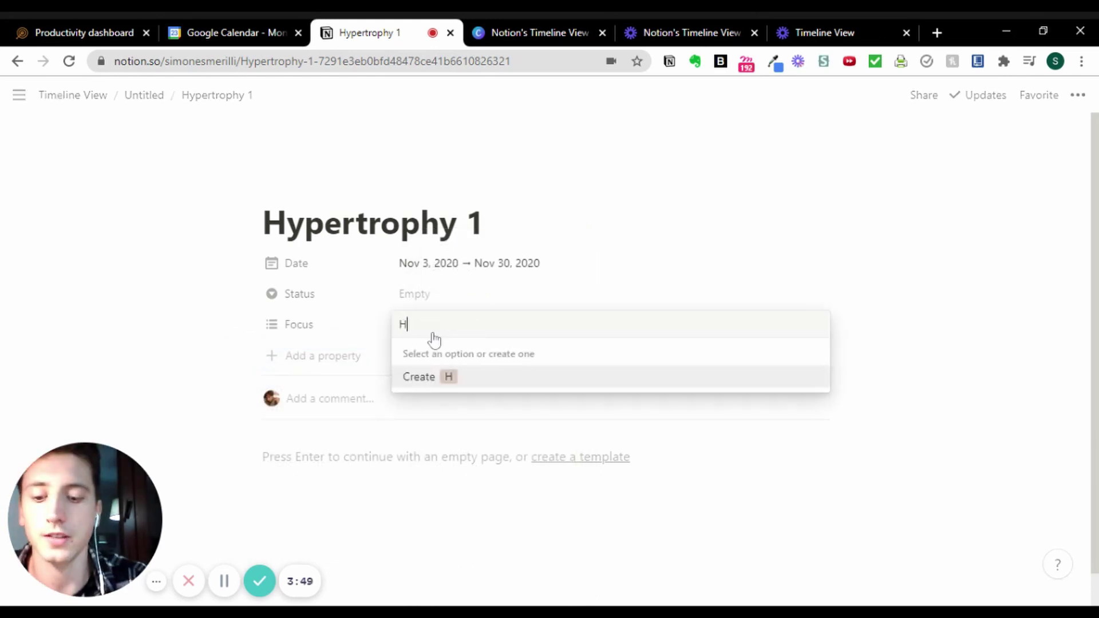
type("ypertrophy")
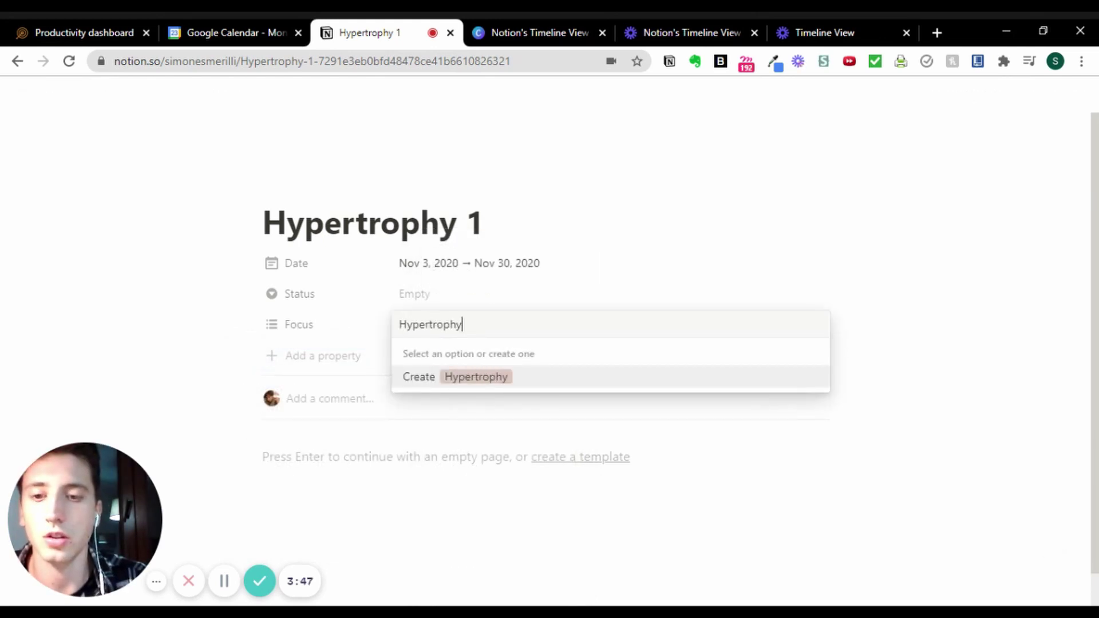
key("Return")
type("Strength")
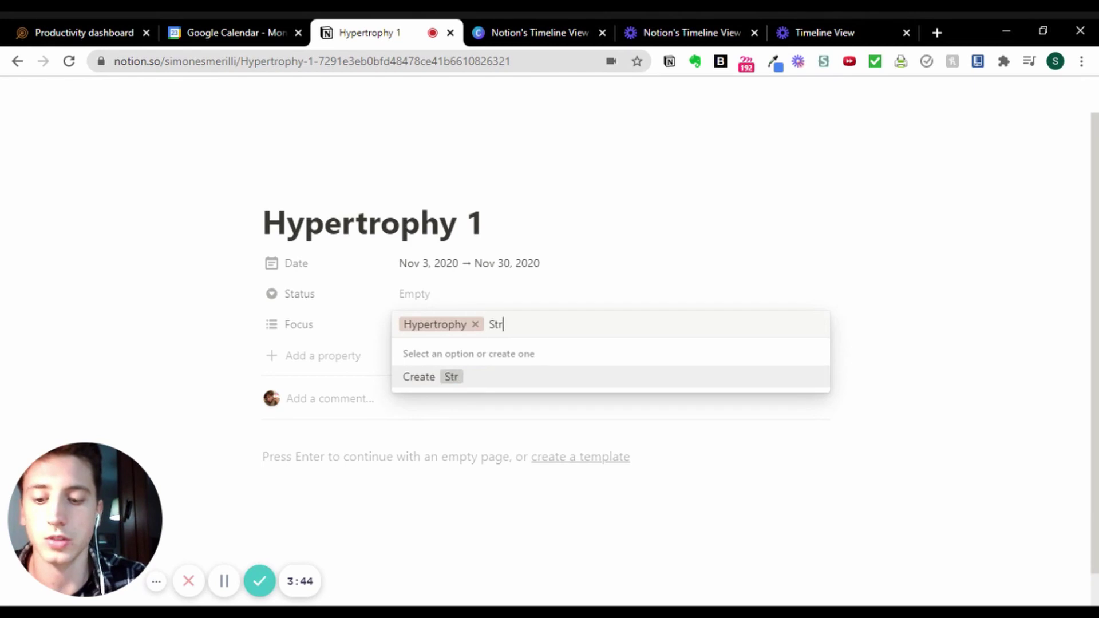
key("Return")
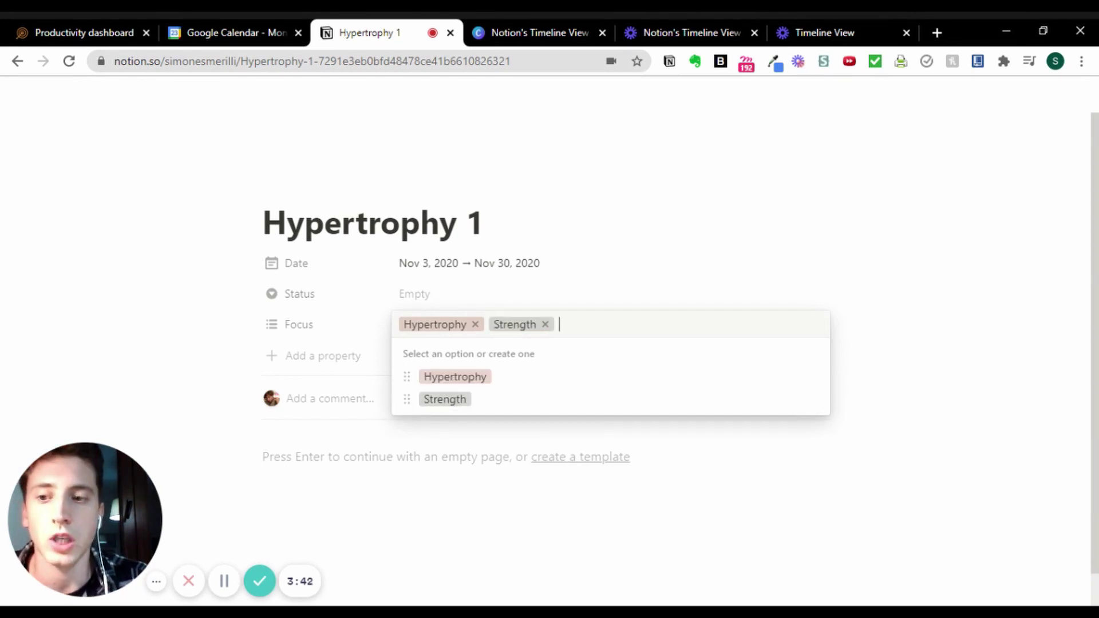
type("Endurance")
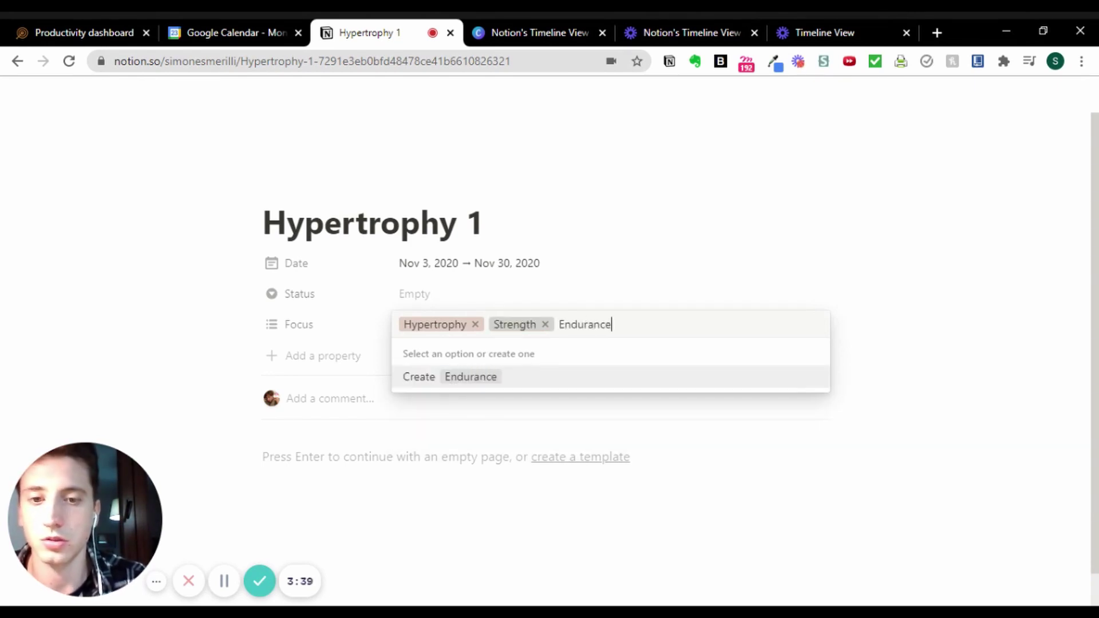
key("Return")
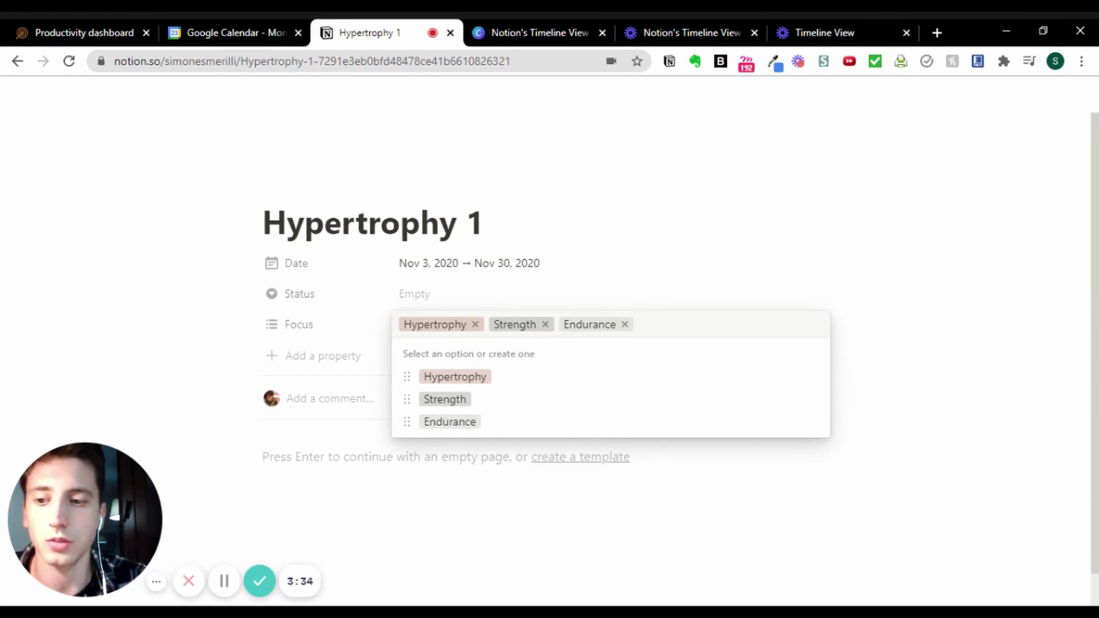
Create the Work Capacity option in the Focus property and keep only Hypertrophy assigned to the page.
type("Work Capacity")
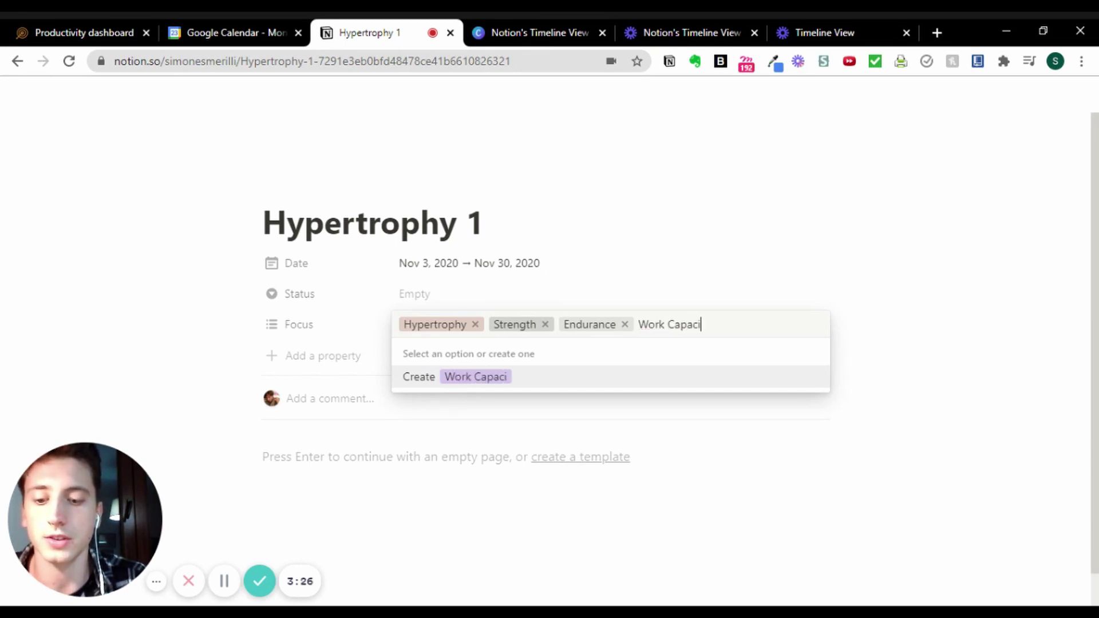
key("Return")
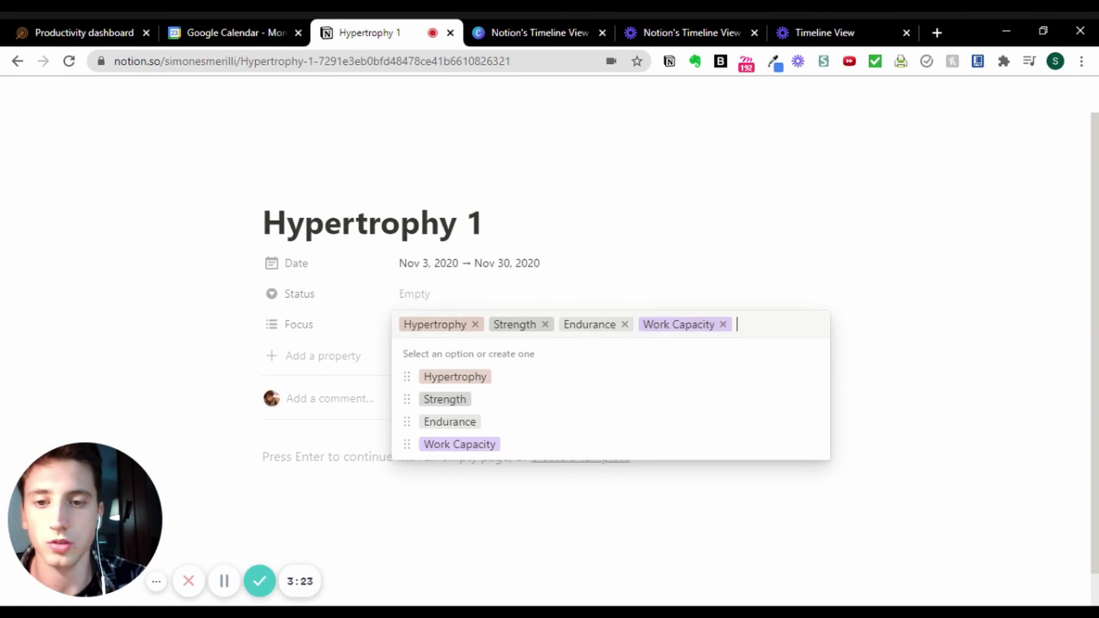
left_click(724, 324)
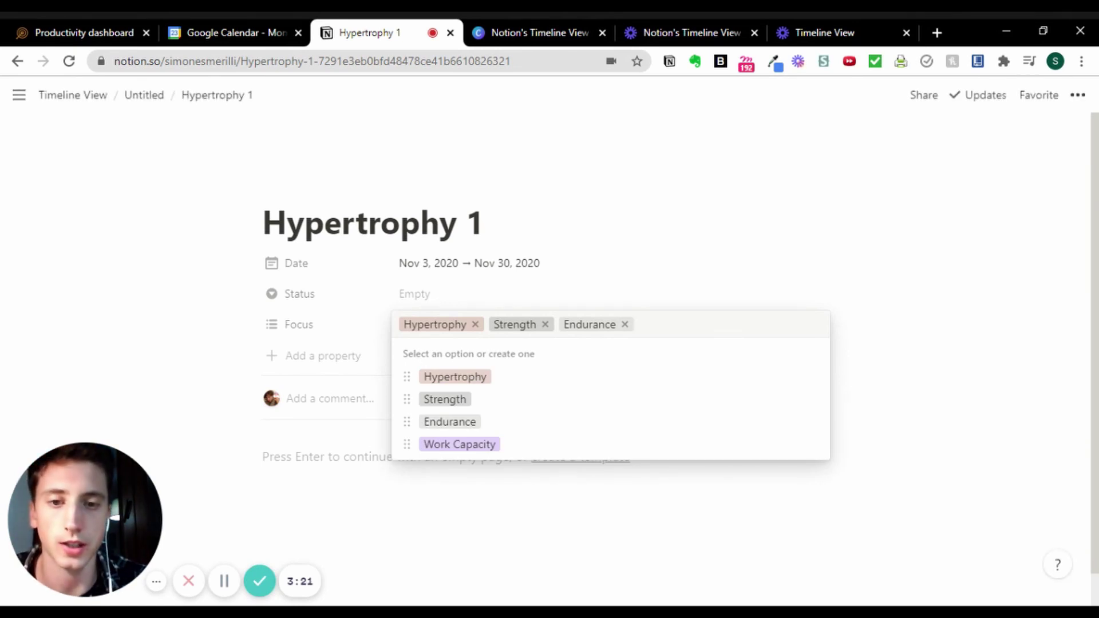
left_click(625, 325)
left_click(545, 324)
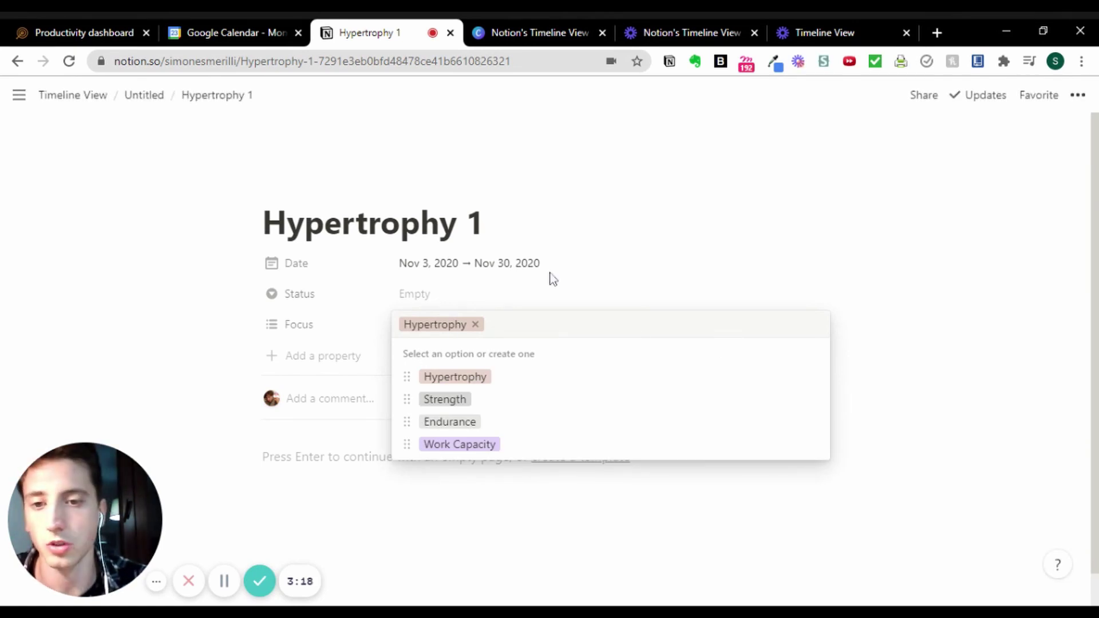
left_click(664, 244)
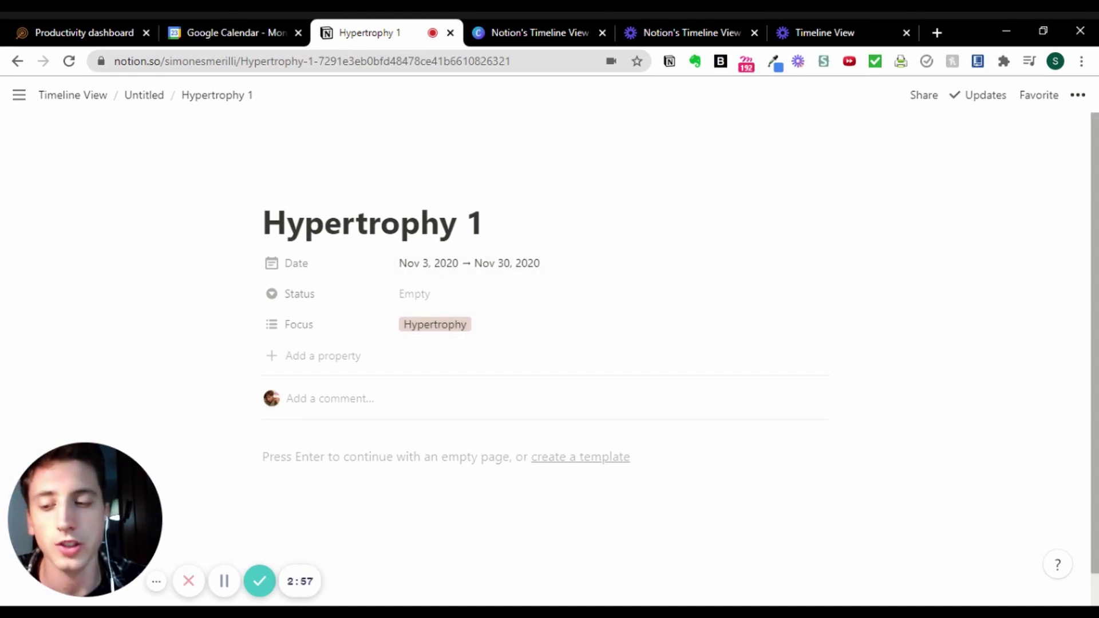
Start the body of the Hypertrophy 1 entry as an empty page.
scroll(543, 343, "down", 1)
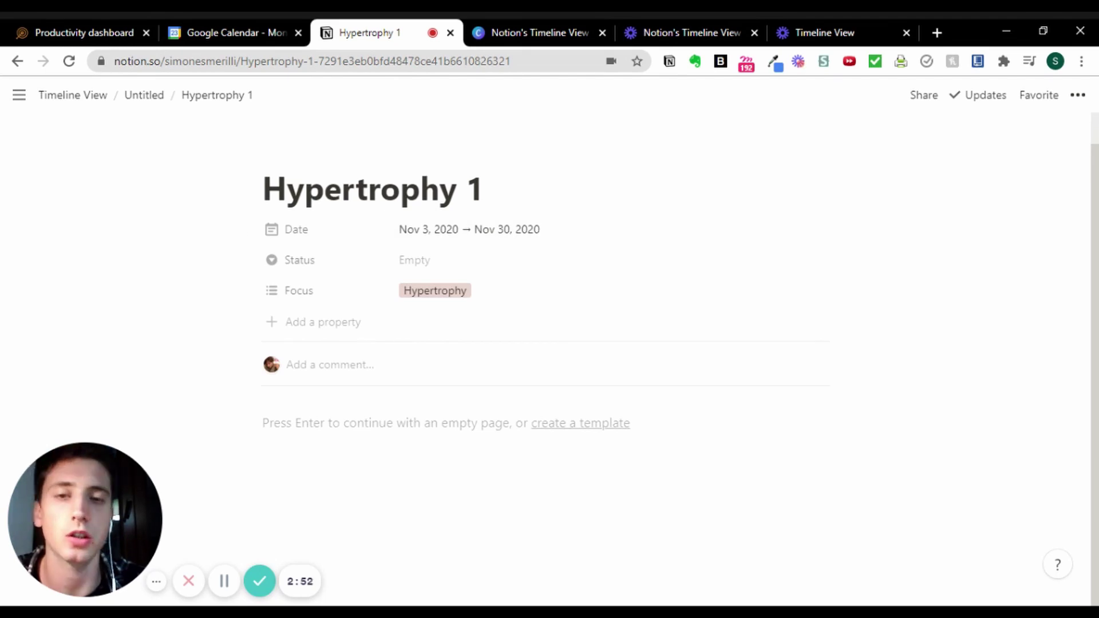
key("Return")
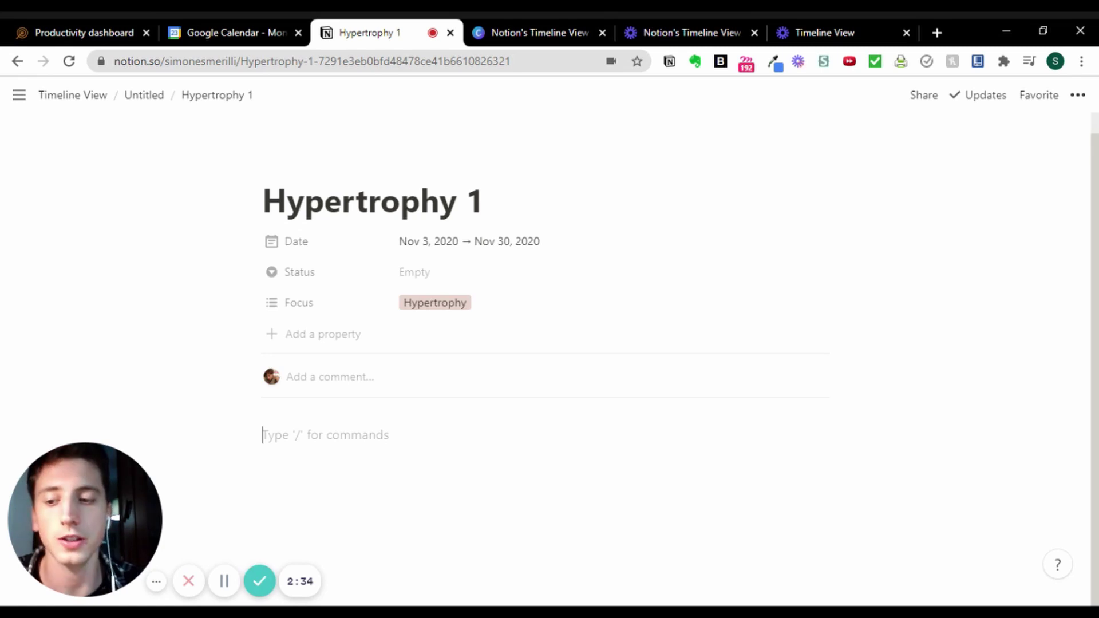
Try out an inline table in the body of the Hypertrophy 1 page and undo its insertion.
type("/table")
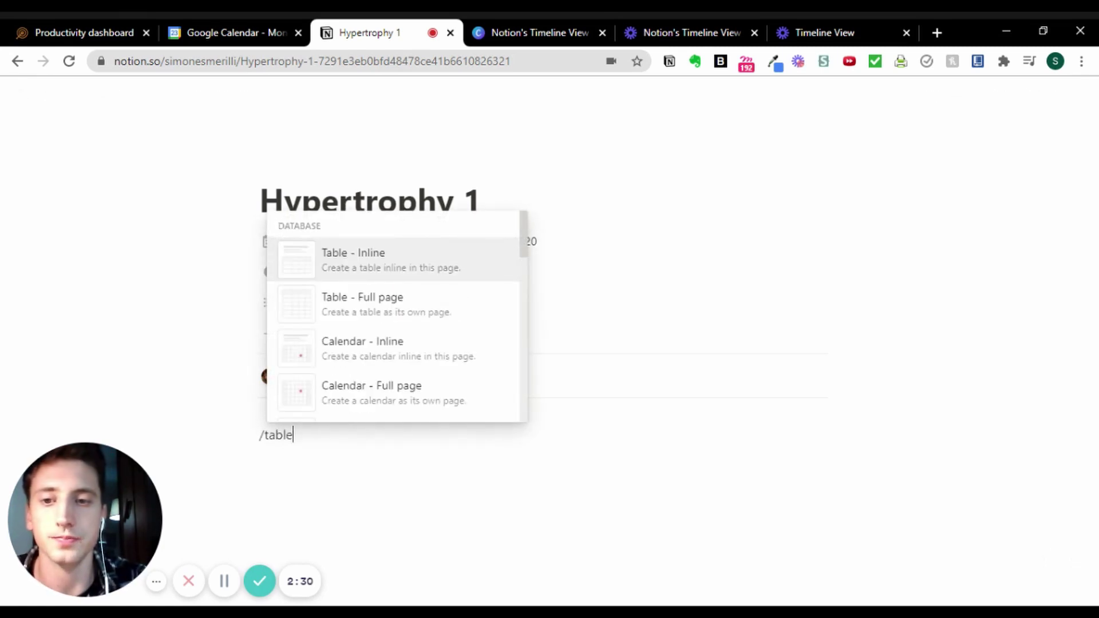
key("Return")
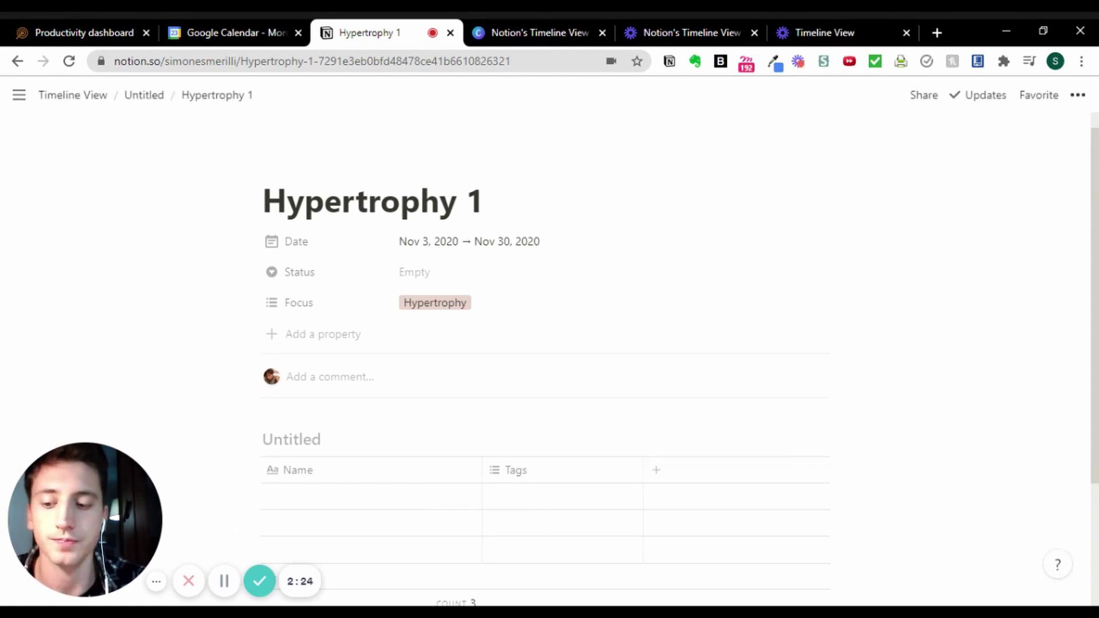
key("ctrl+z")
key("ctrl+z")
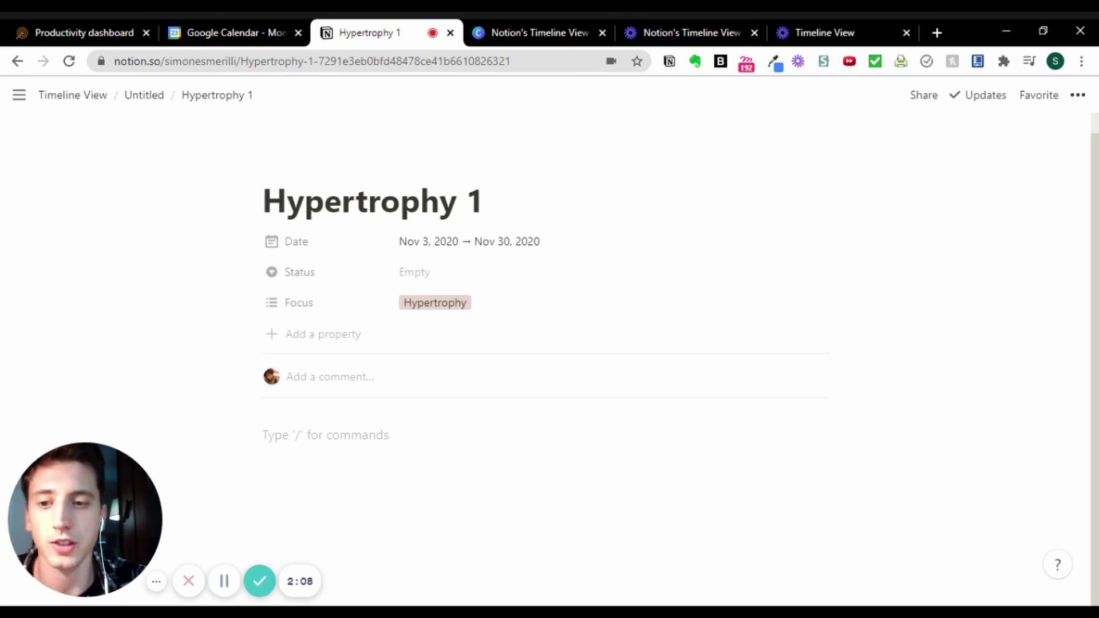
Enter the personal website address in the Hypertrophy 1 page body, and extend the entry's timeline bar to about December 18.
type("simonesmerilli.com")
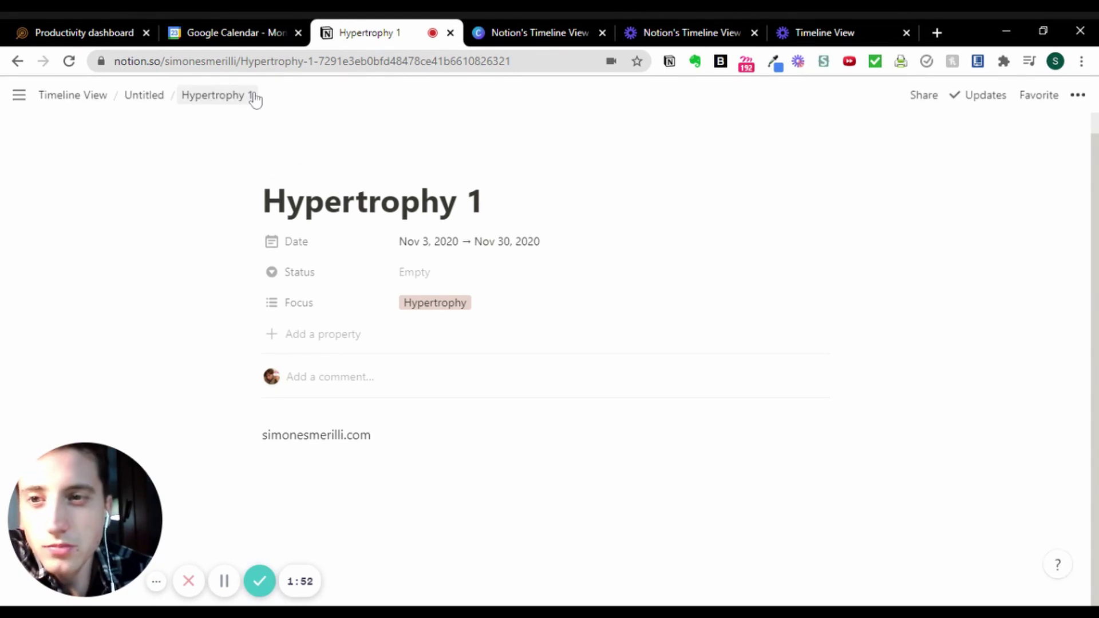
left_click(163, 96)
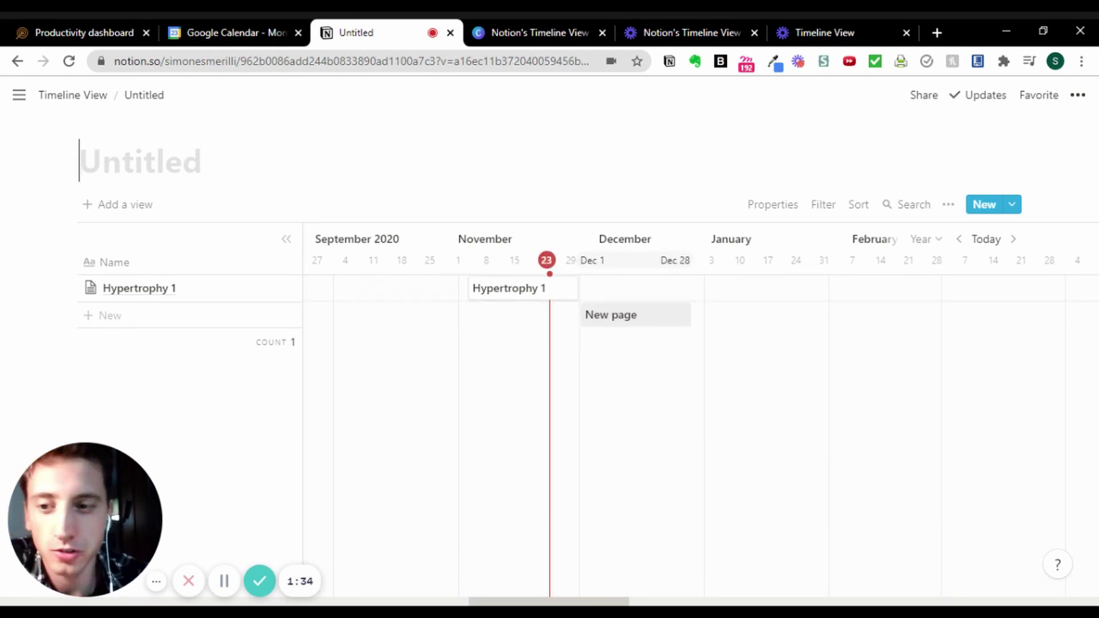
left_click_drag(577, 294, 650, 293)
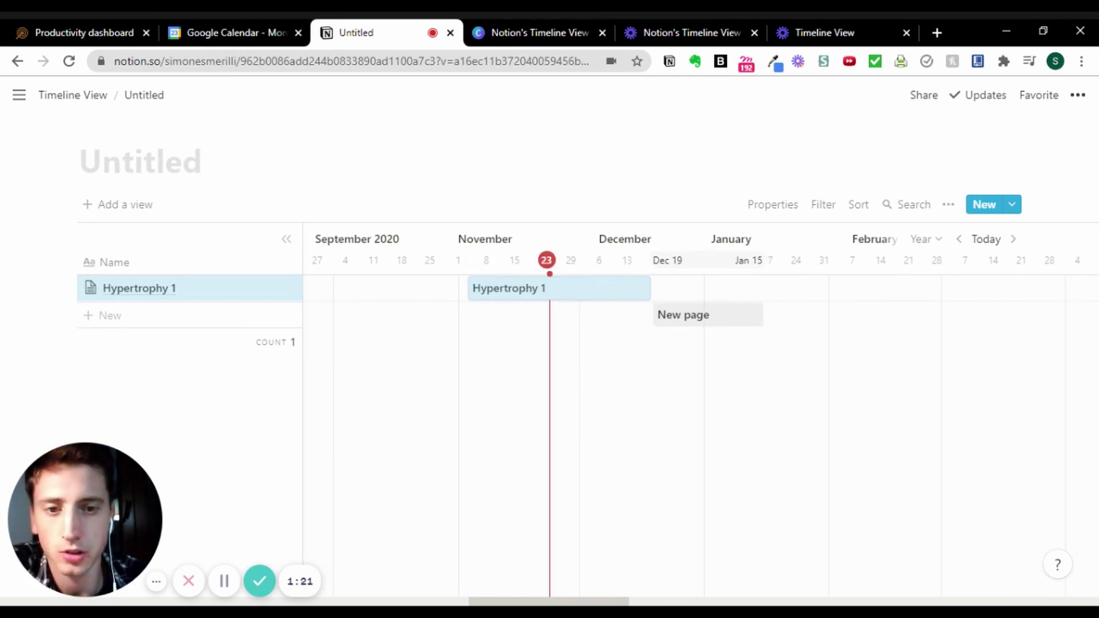
Add a timeline entry named "Strength" after Hypertrophy 1, spanning from about December 21 to about January 23.
left_click(663, 321)
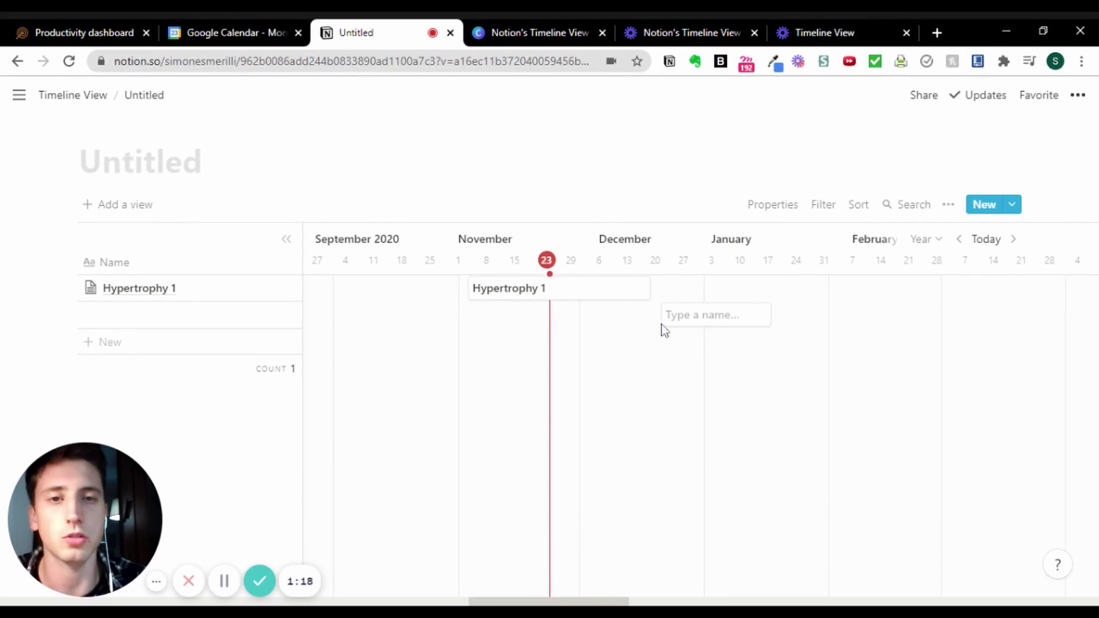
type("Streng")
key("BackSpace")
type("ngth")
key("BackSpace")
left_click_drag(771, 315, 795, 315)
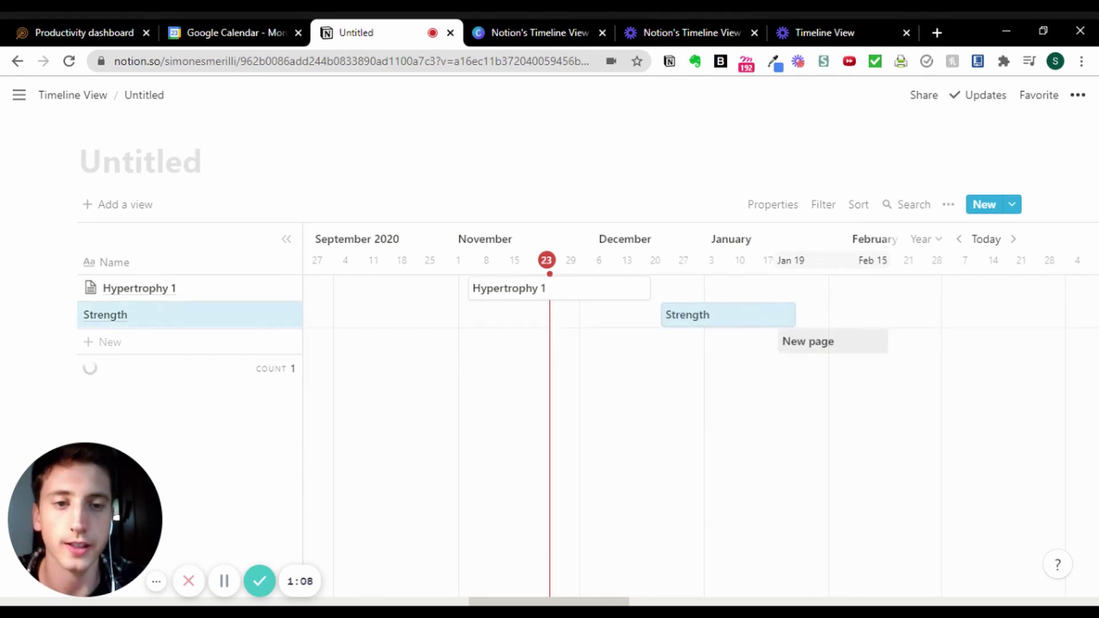
Add a new timeline entry starting in late January, just after the Strength entry.
left_click(814, 349)
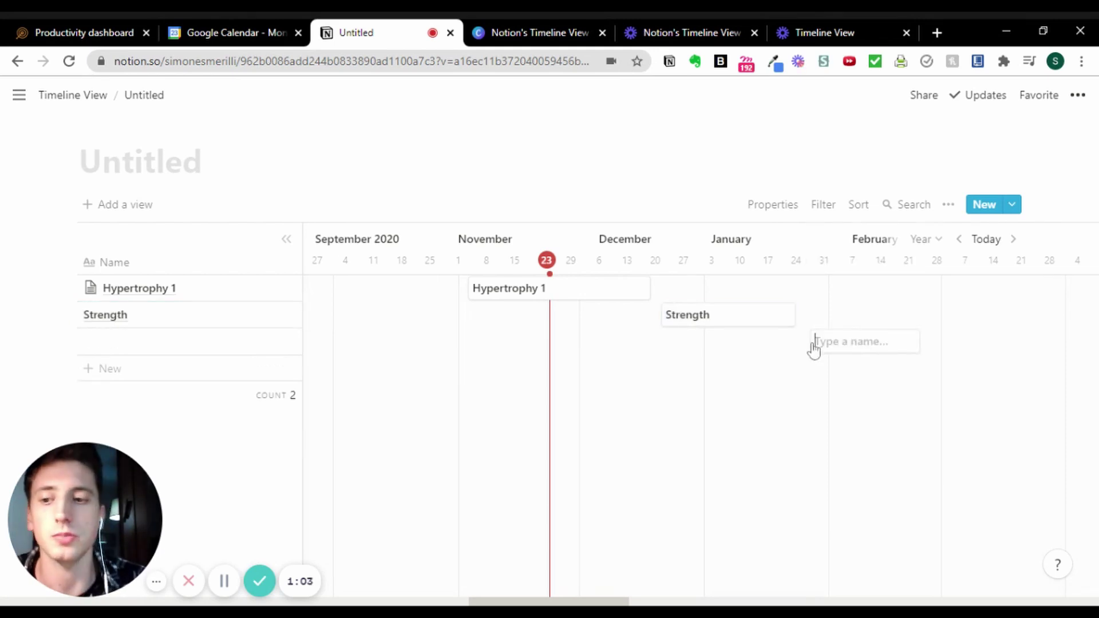